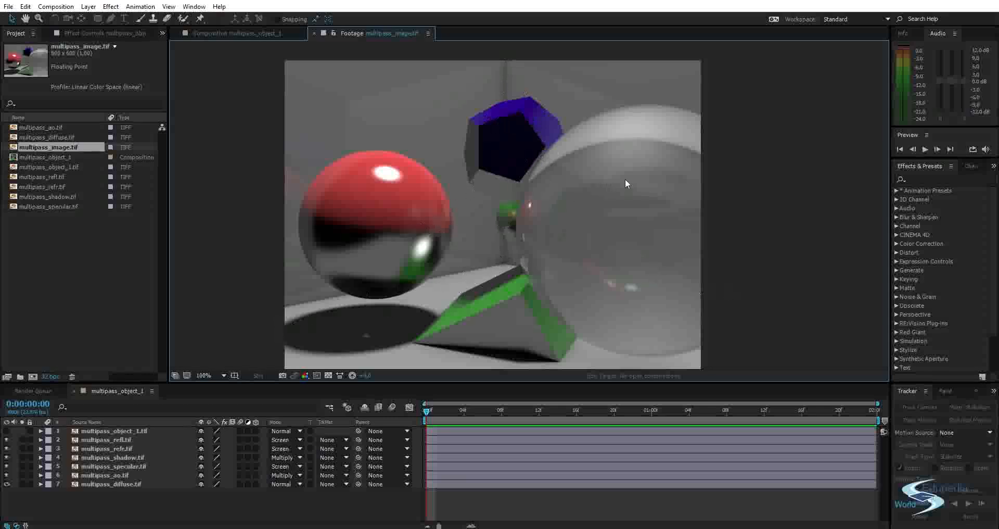
left_click(554, 173)
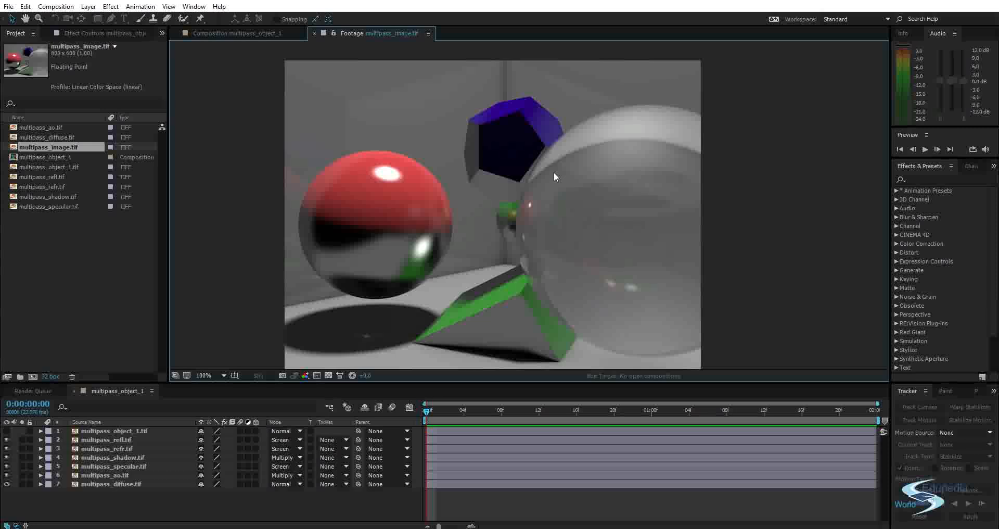
scroll(554, 172, "down", 2)
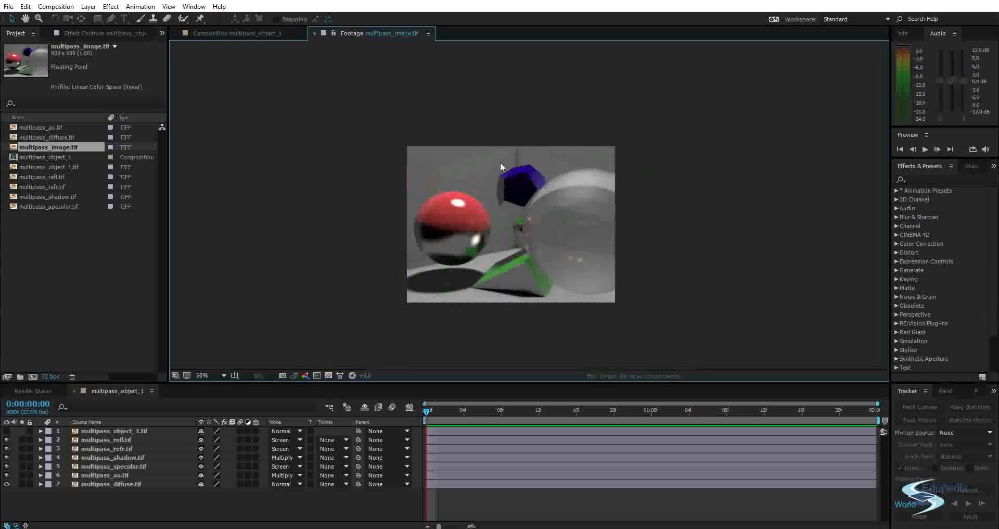
scroll(510, 237, "up", 2)
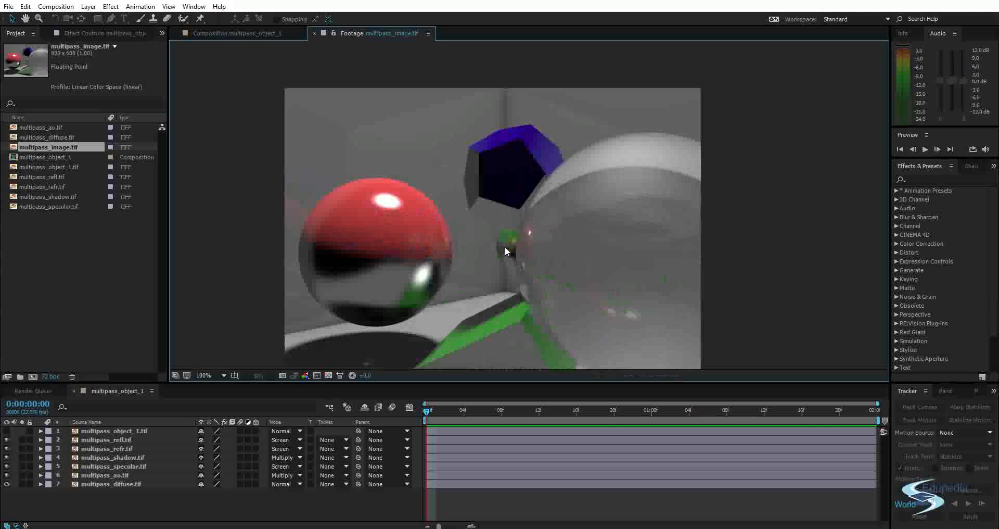
scroll(505, 246, "down", 2)
mouse_move(509, 224)
left_mouse_down()
mouse_move(500, 212)
mouse_move(520, 216)
left_mouse_up()
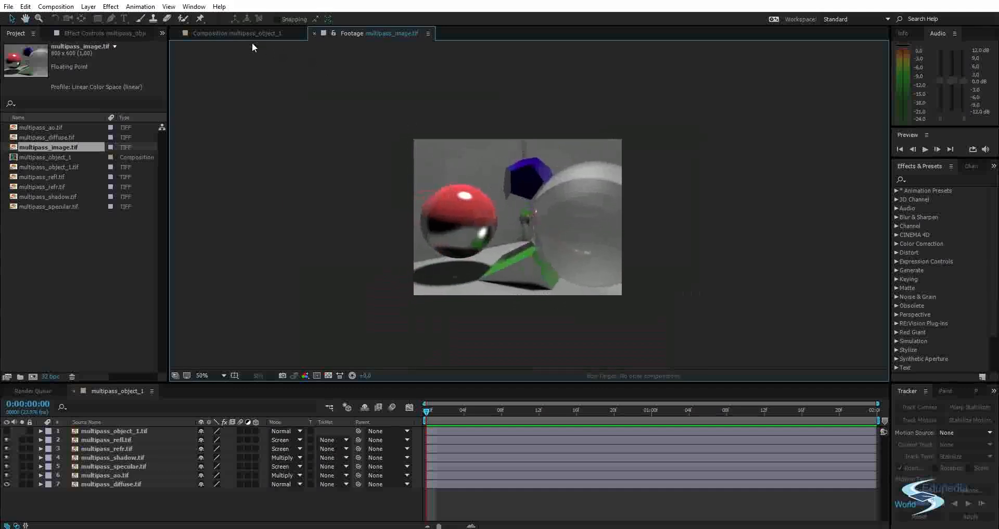
- Delete the multipass_object_1.tif layer from the multipass_object_1 composition
left_click(232, 33)
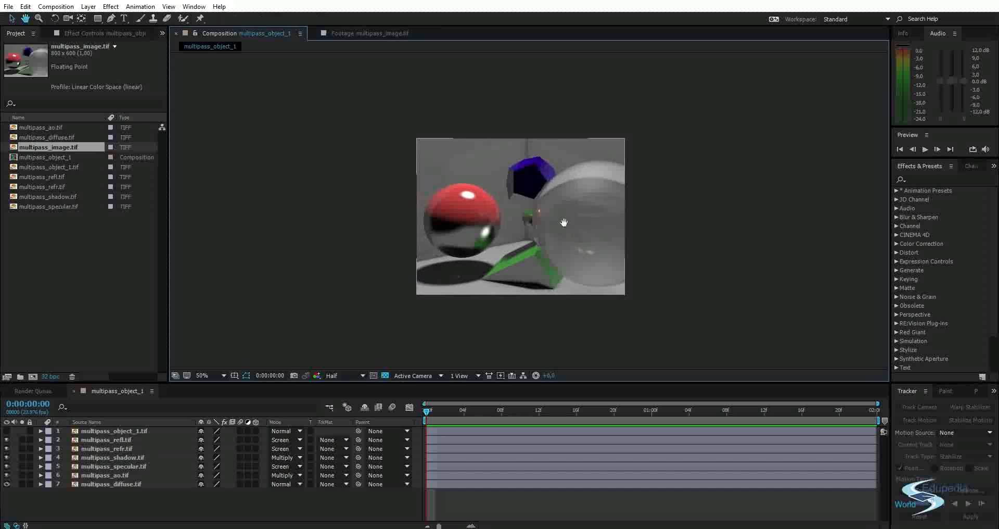
key("v")
left_click(115, 431)
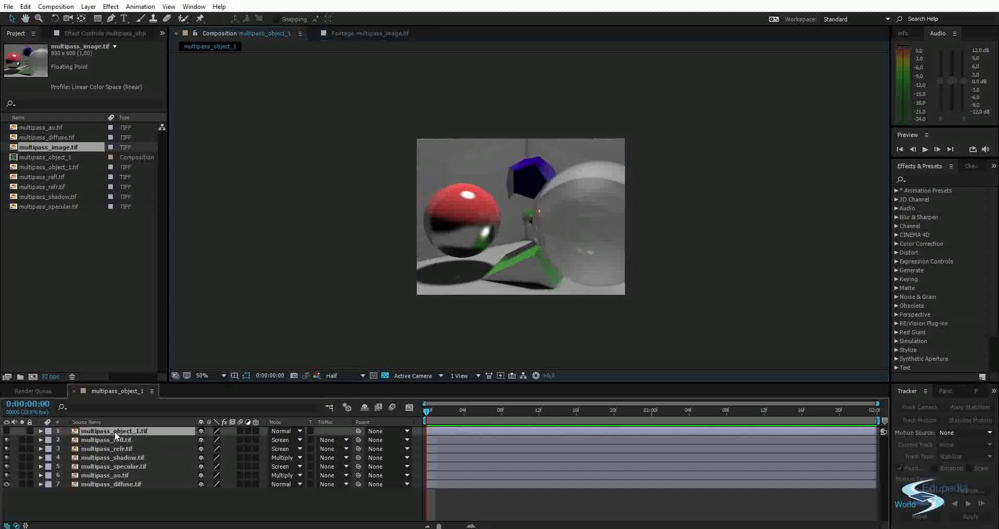
key("Delete")
- Examine the multipass_image.tif footage closely, checking the spheres, reflections and shadows at different magnifications
left_click(367, 33)
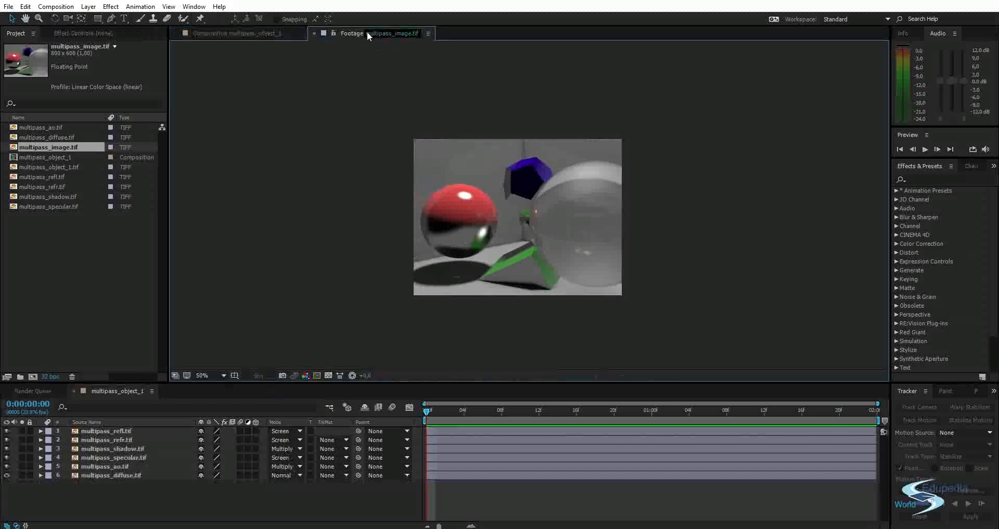
key("period")
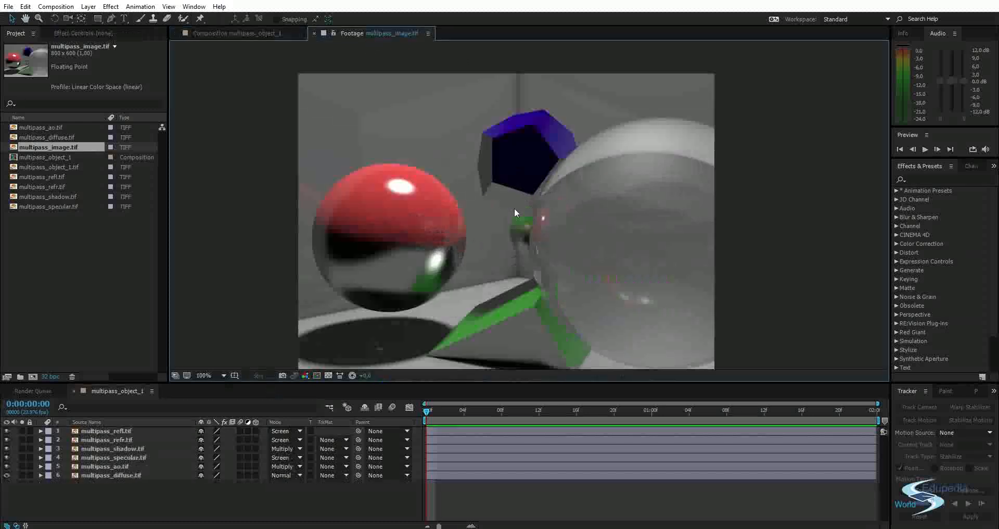
left_click_drag(488, 245, 497, 234)
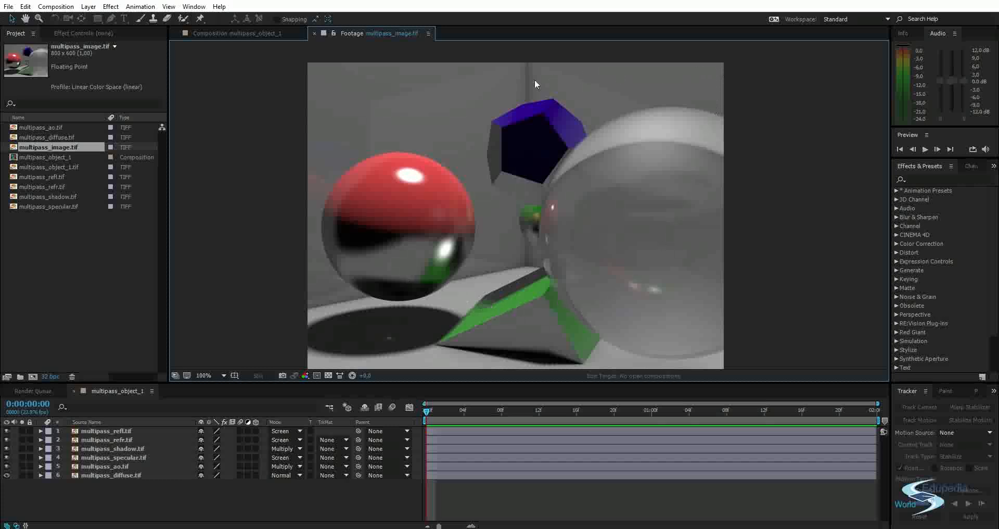
scroll(601, 258, "up", 1)
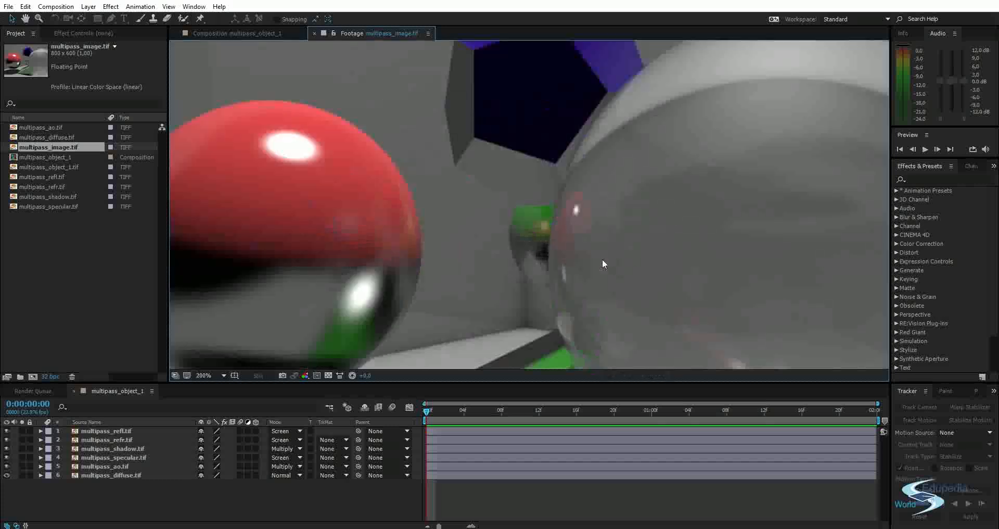
scroll(554, 197, "down", 3)
mouse_move(527, 224)
left_mouse_down()
mouse_move(535, 220)
mouse_move(513, 245)
mouse_move(525, 239)
mouse_move(515, 233)
left_mouse_up()
scroll(535, 220, "up", 1)
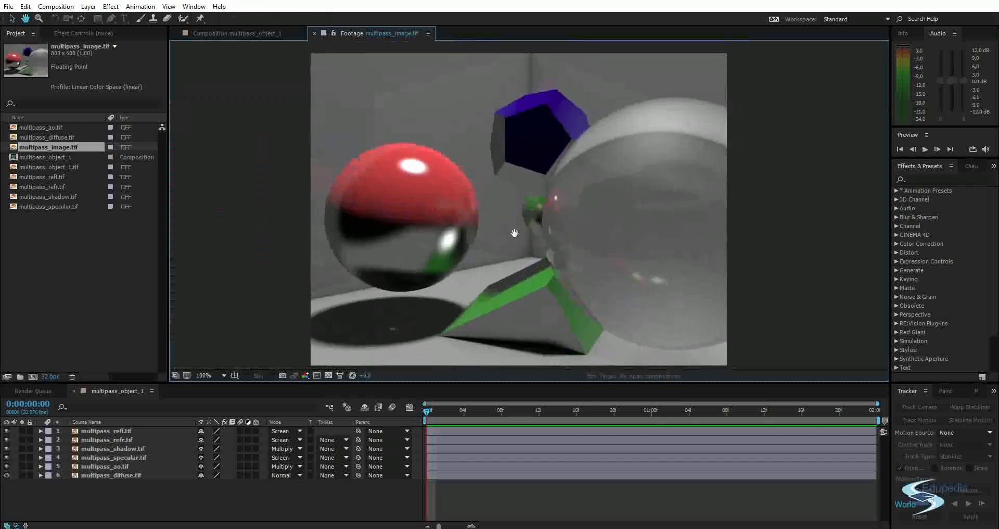
key("v")
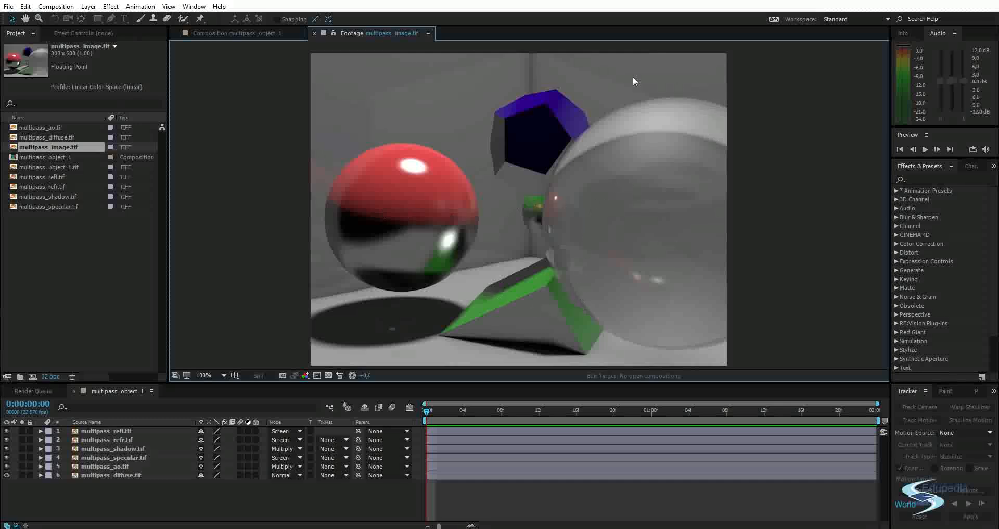
left_click_drag(588, 118, 579, 119)
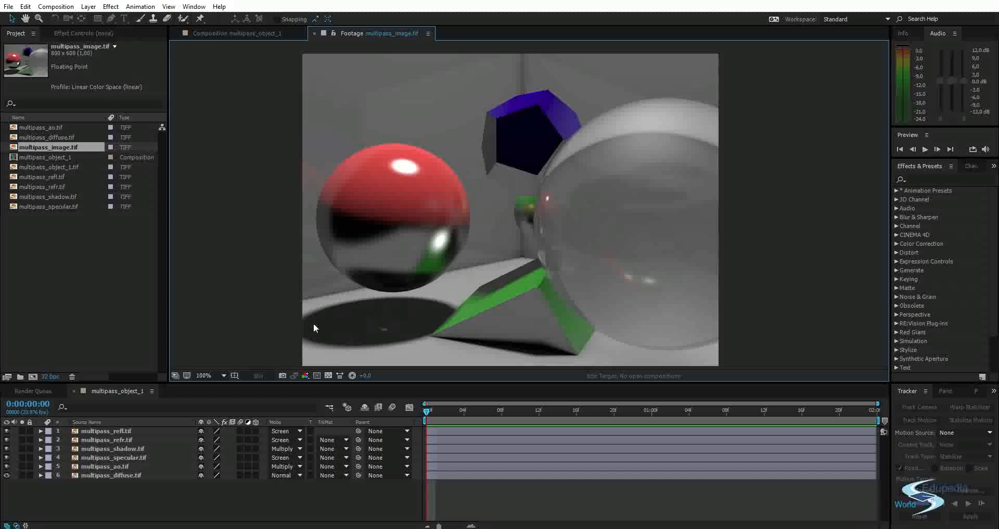
left_click(922, 178)
type("cu")
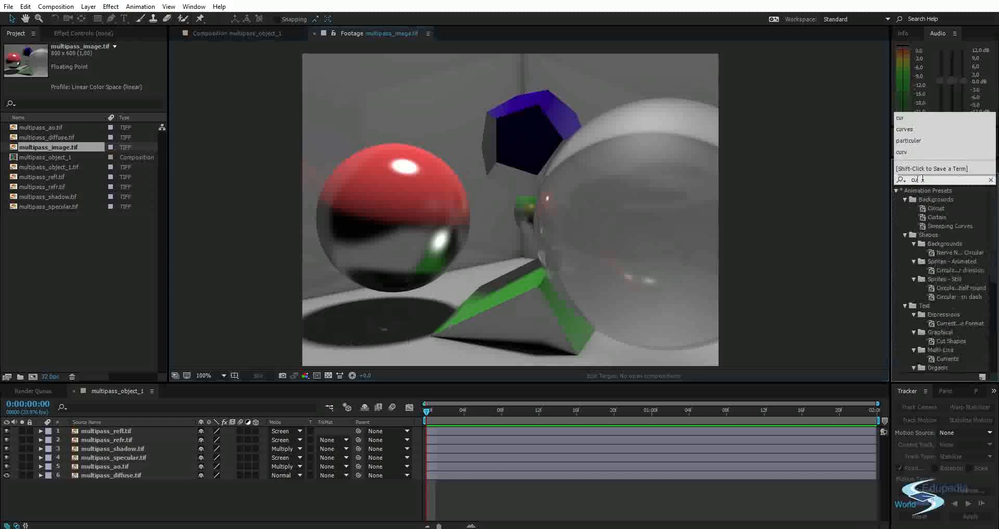
left_click(990, 179)
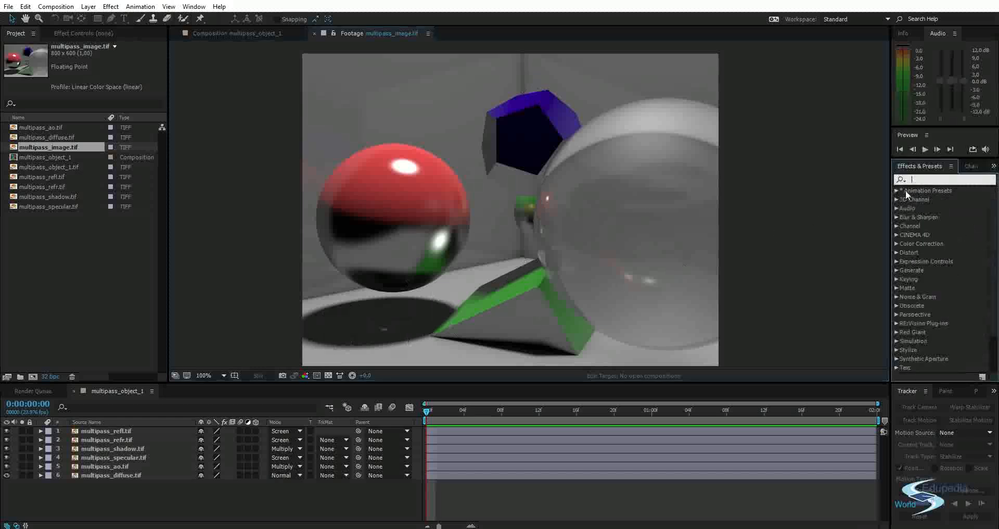
left_click(173, 213)
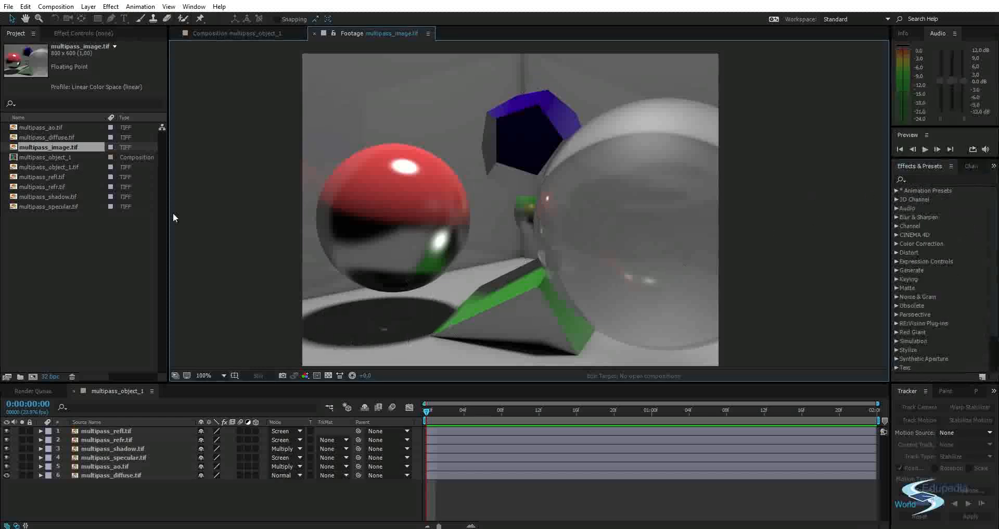
- Duplicate the multipass_object_1 composition and open the copy
left_click(39, 158)
key("ctrl+d")
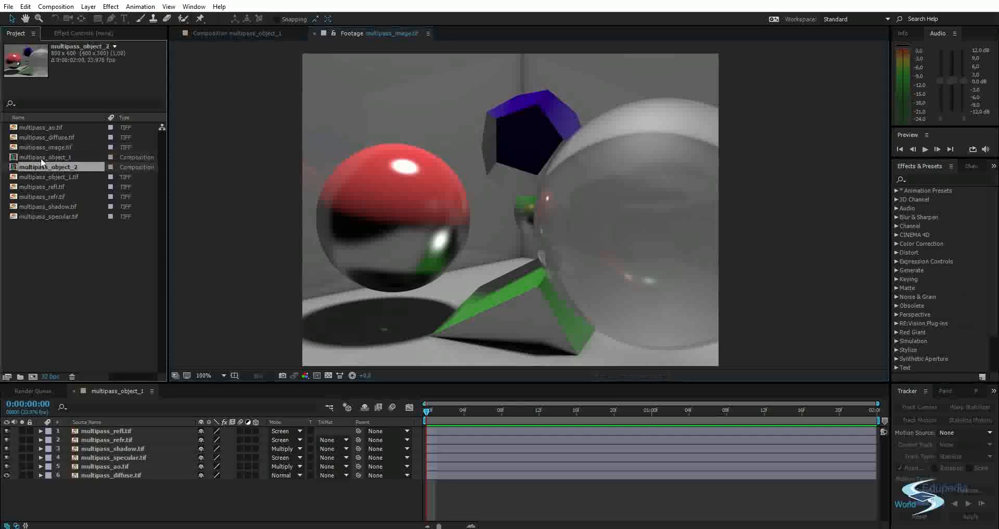
double_click(43, 168)
- Replace all layers of the multipass_object_2 composition with the single footage multipass_image.tif
key("ctrl+a")
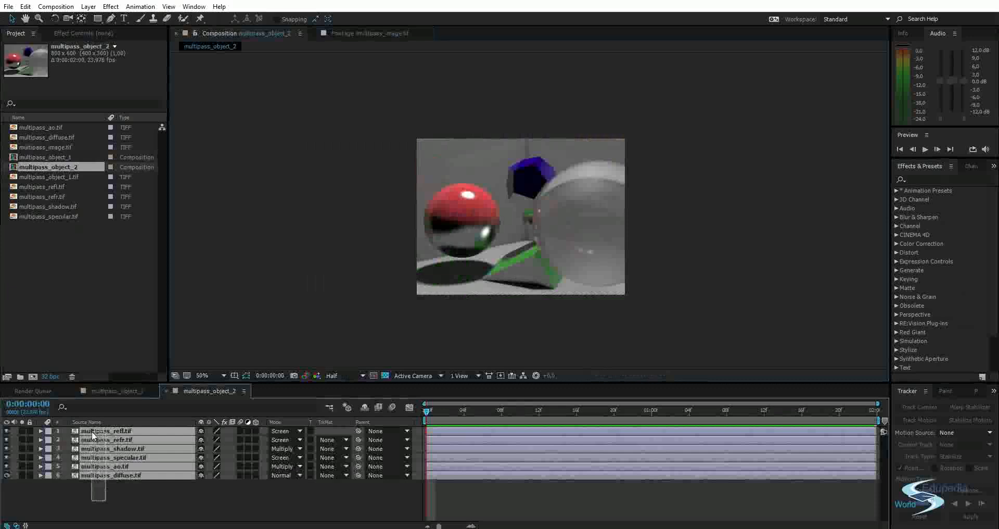
key("Delete")
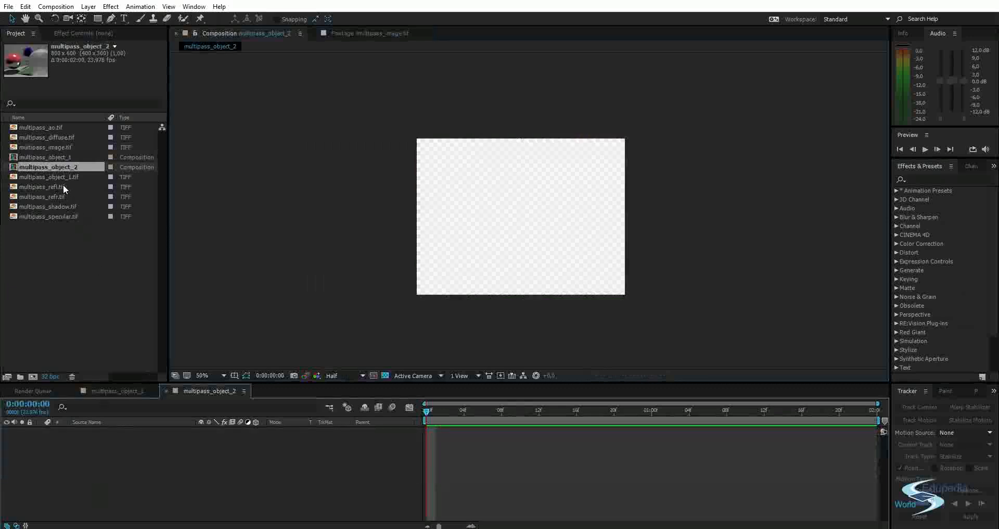
left_click_drag(58, 147, 125, 470)
left_click(124, 469)
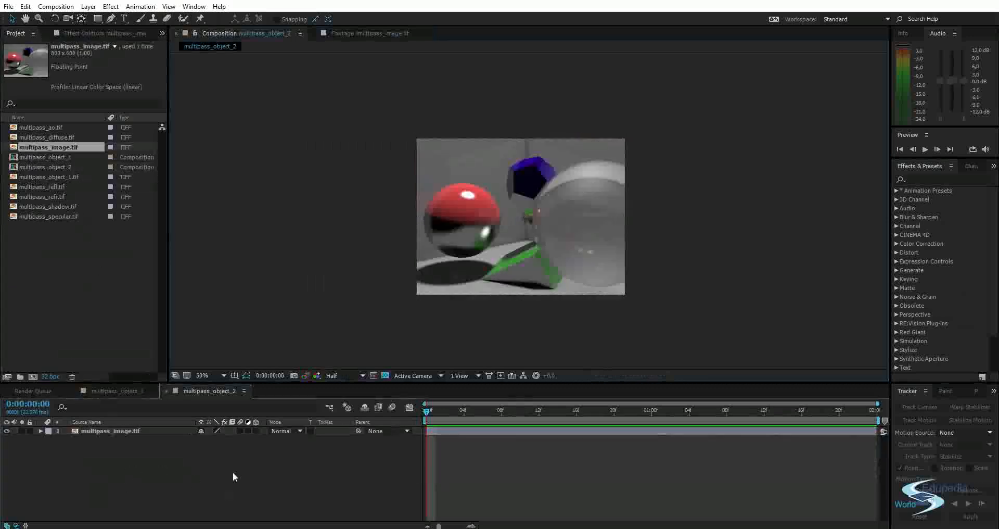
- Find the Curves effect and apply it to the multipass_image.tif layer
left_click(942, 180)
type("curves")
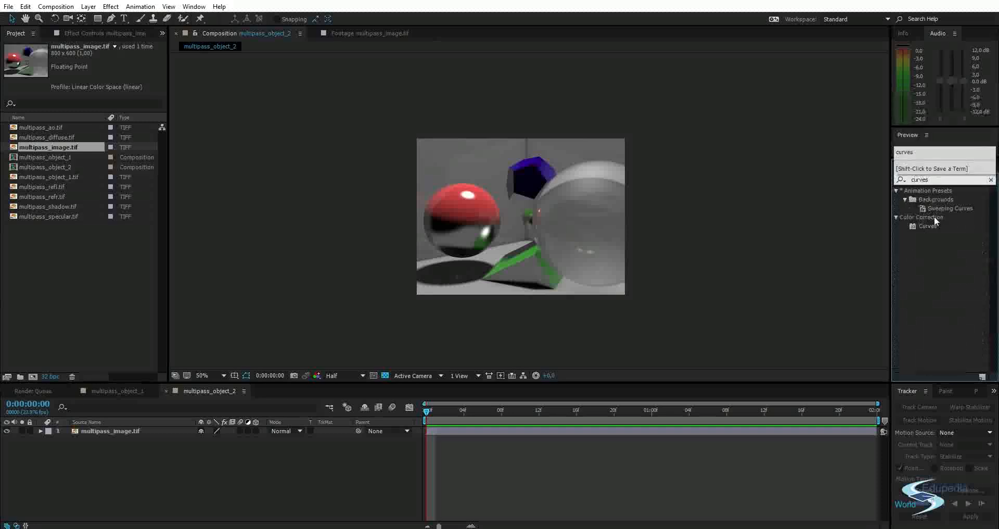
left_click_drag(928, 225, 517, 197)
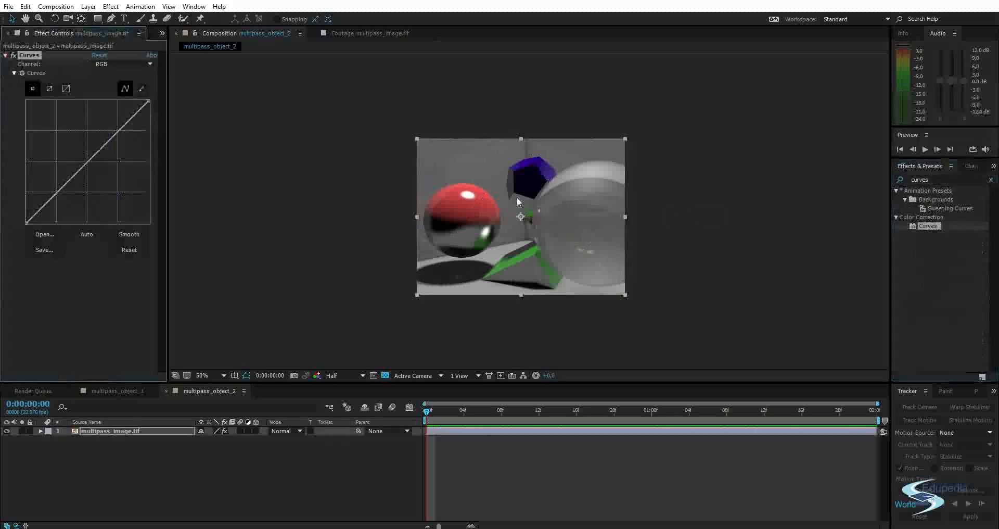
- Try lifting the shadows with the RGB curve while anchoring its midpoint, and ease the shadow point back toward the diagonal
left_click_drag(55, 195, 46, 192)
mouse_move(77, 152)
left_mouse_down()
mouse_move(94, 167)
mouse_move(86, 162)
left_mouse_up()
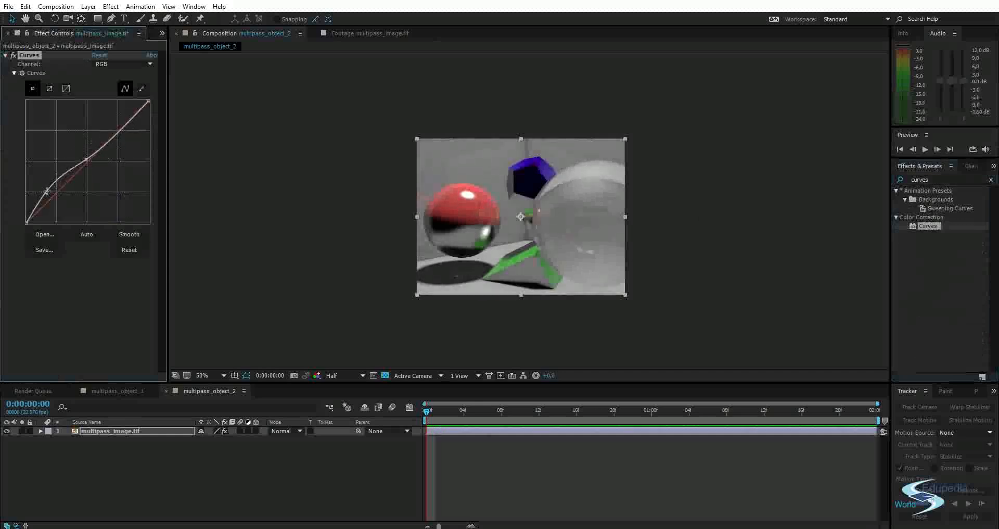
left_click_drag(46, 192, 26, 223)
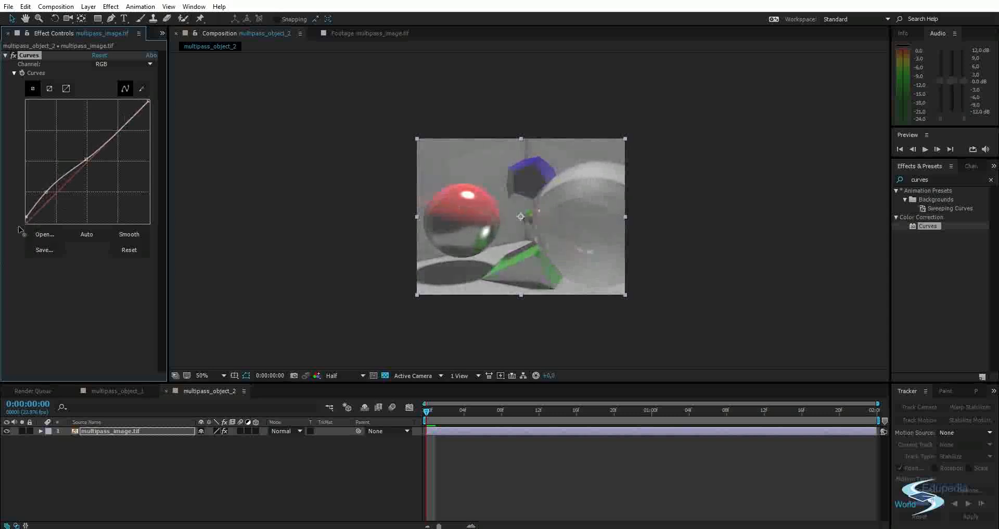
left_click_drag(45, 192, 50, 197)
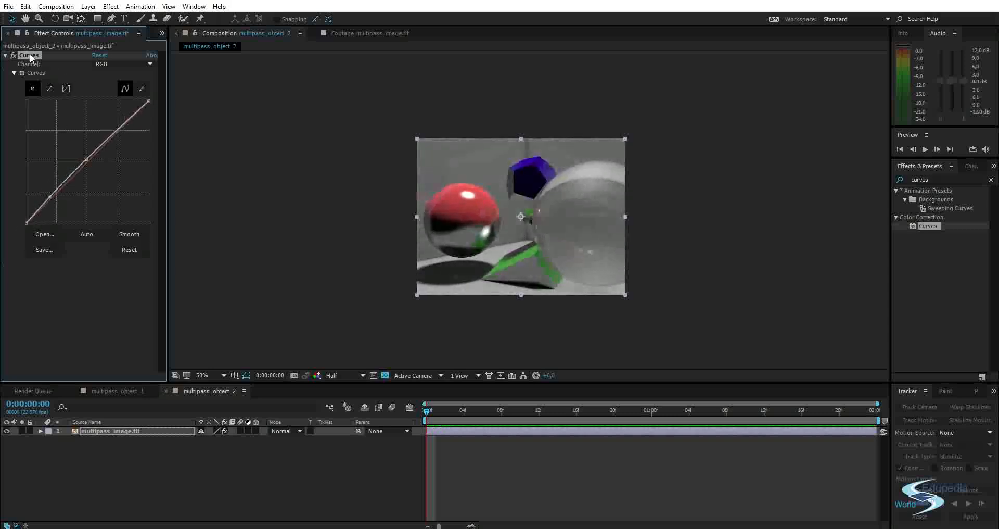
- Remove the Curves effect from the multipass_image.tif layer
key("Delete")
left_click(191, 154)
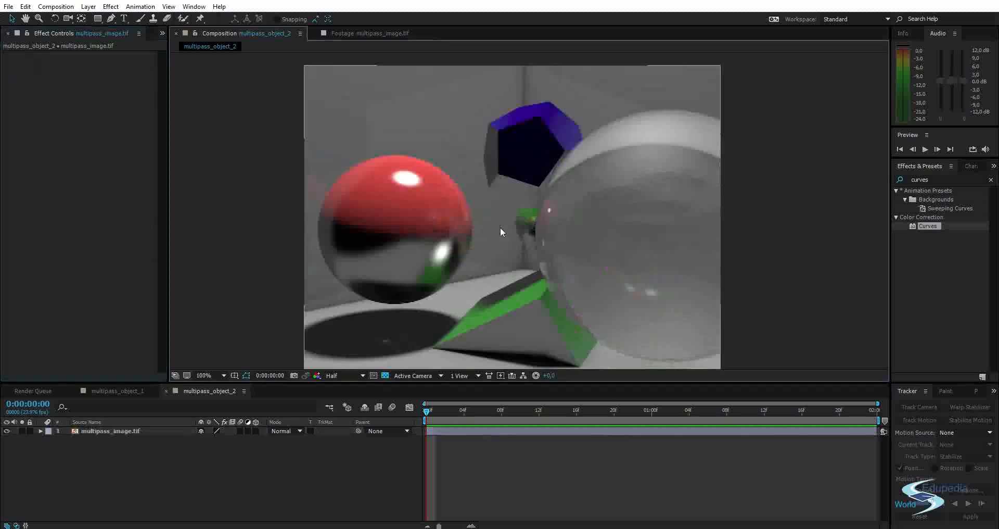
scroll(488, 234, "up", 1)
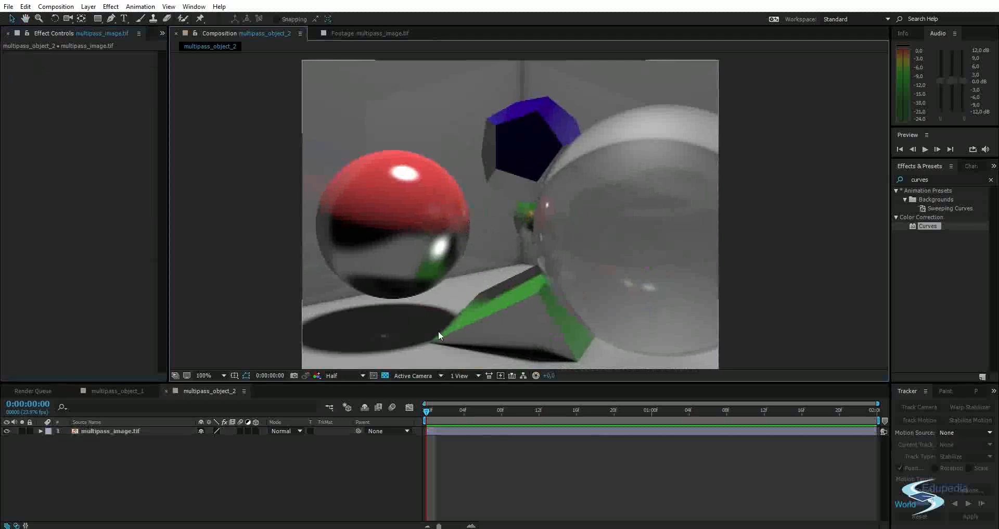
- Compare the layered multipass_object_1 composition with the single-image multipass_object_2 composition
left_click(110, 391)
left_click(109, 390)
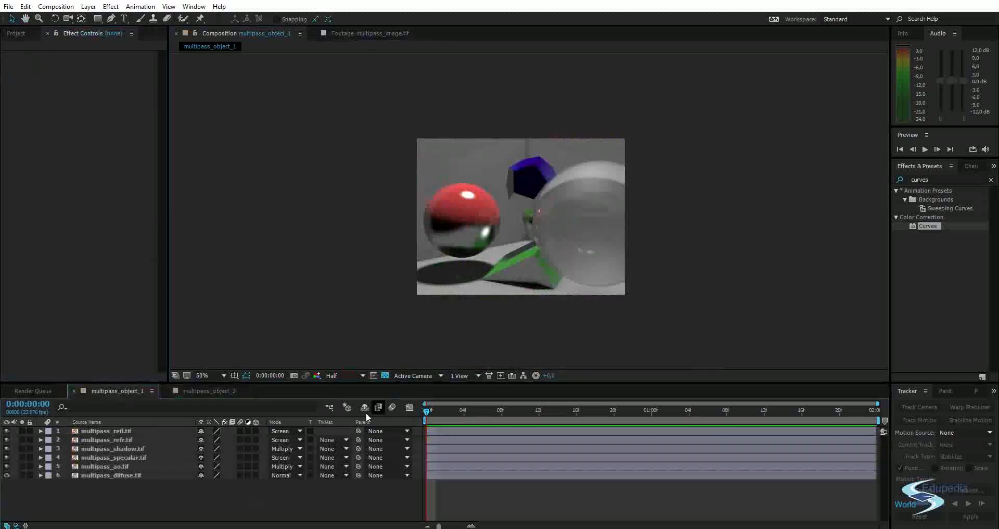
left_click(198, 391)
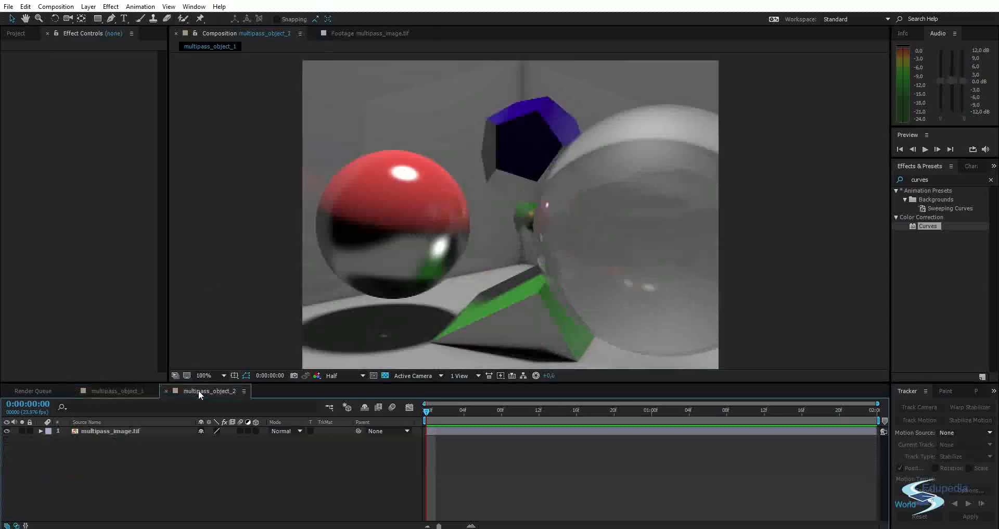
left_click(134, 432)
left_click(151, 455)
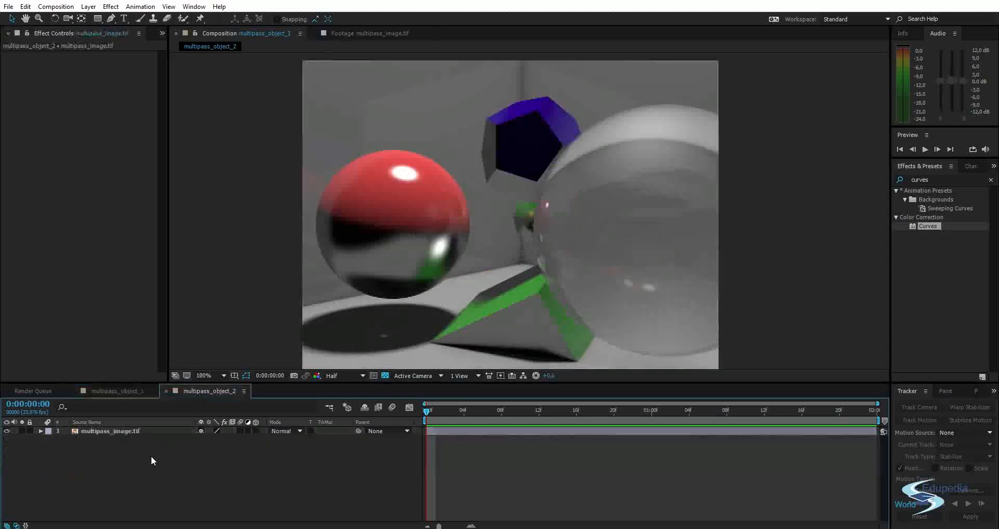
- Review the pass layers in the multipass_object_1 composition, from multipass_refl.tif to multipass_diffuse.tif, and inspect the combined image
left_click(112, 391)
left_click(102, 434)
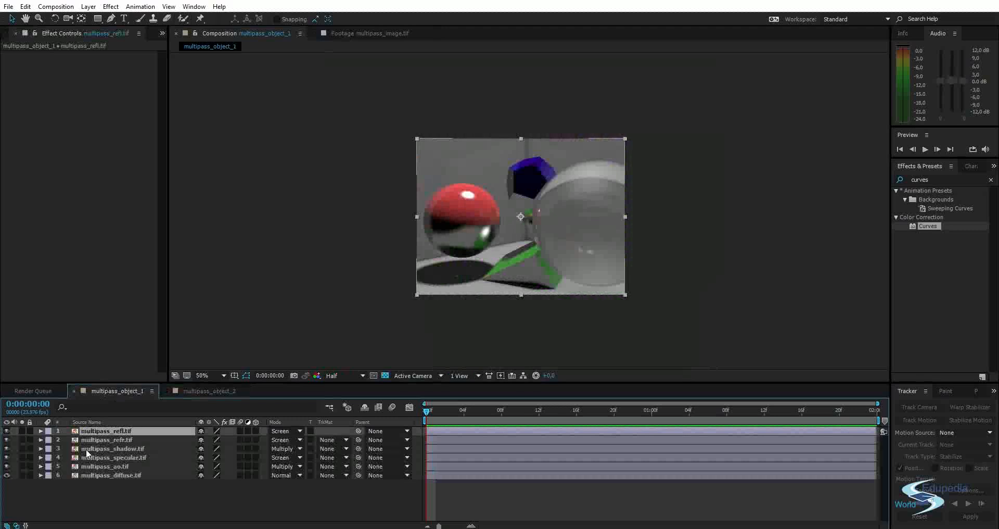
left_click(87, 448)
left_click(93, 475)
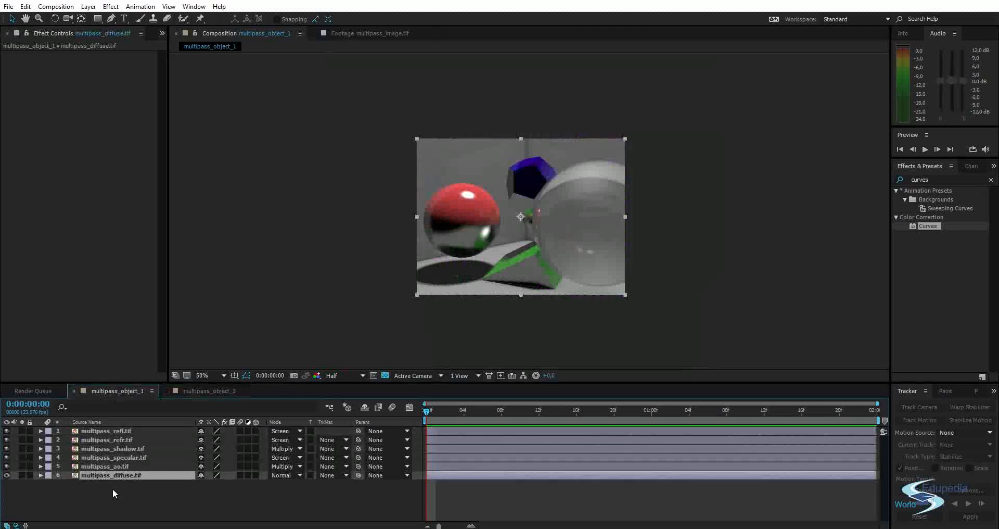
scroll(531, 213, "up", 2)
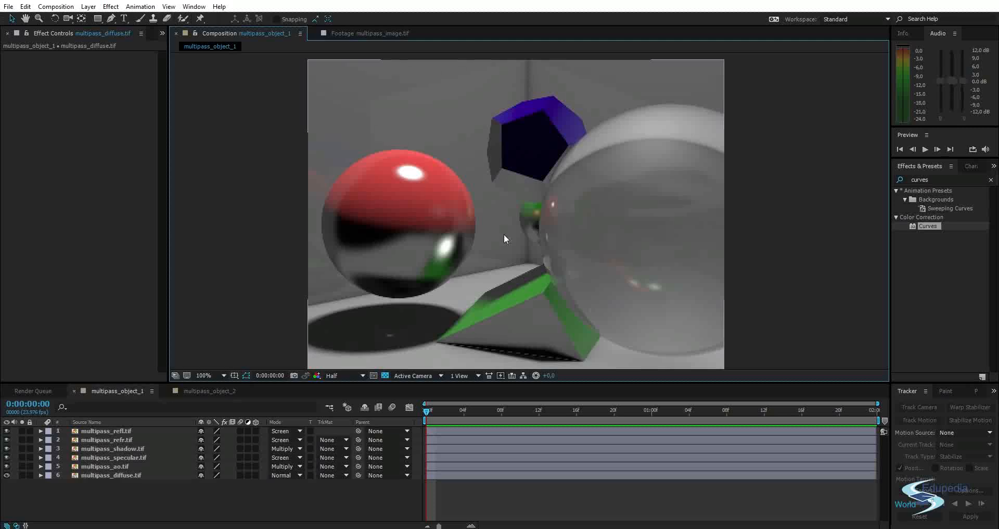
left_click(129, 431)
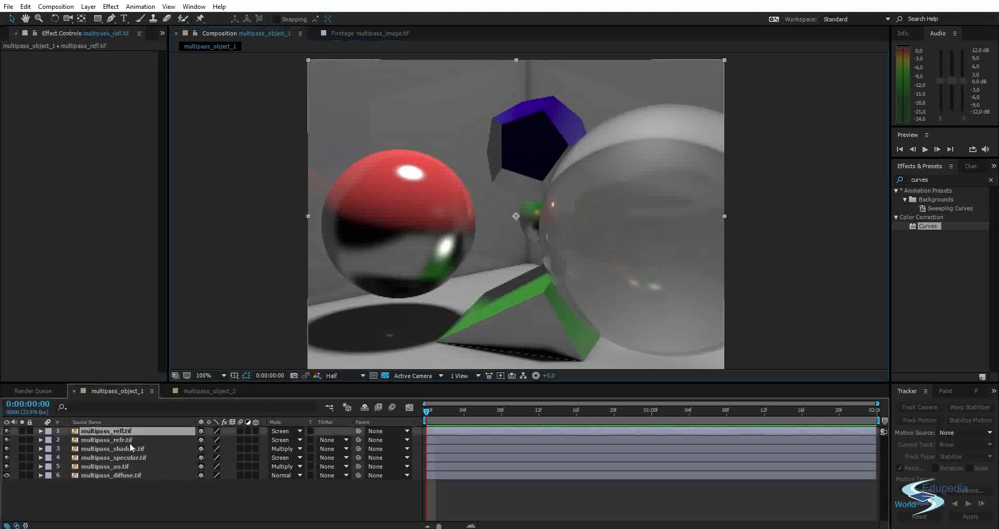
left_click(244, 219)
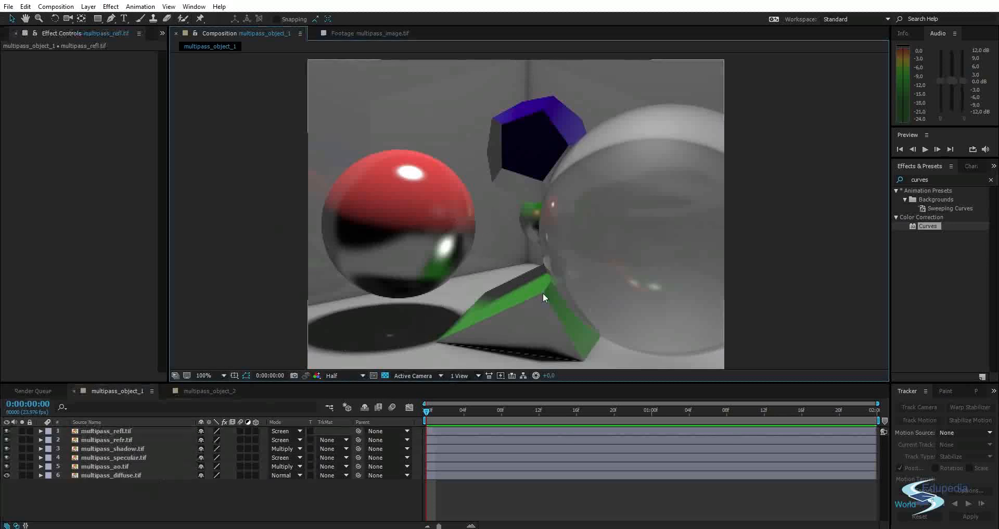
- Compare the multipass_image.tif footage with the layered multipass_object_1 composition
left_click(364, 33)
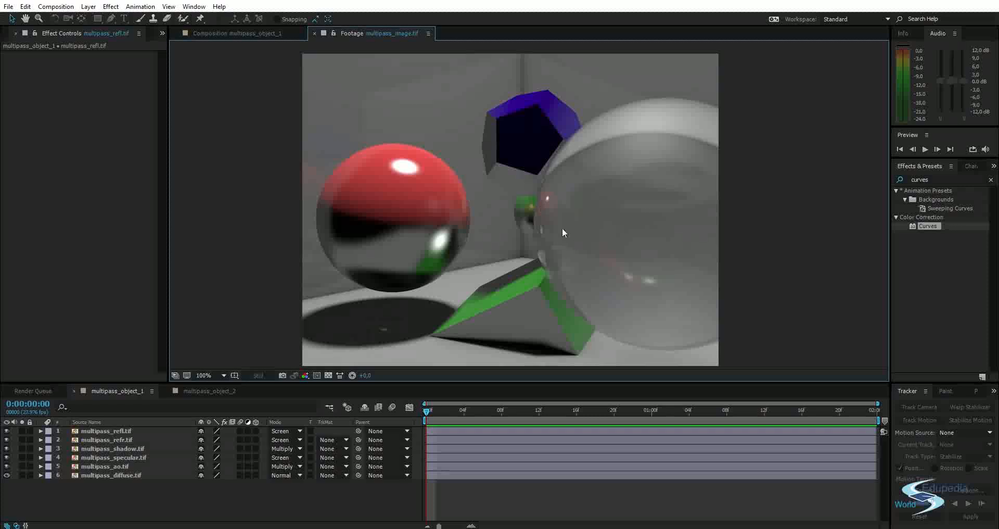
left_click(243, 33)
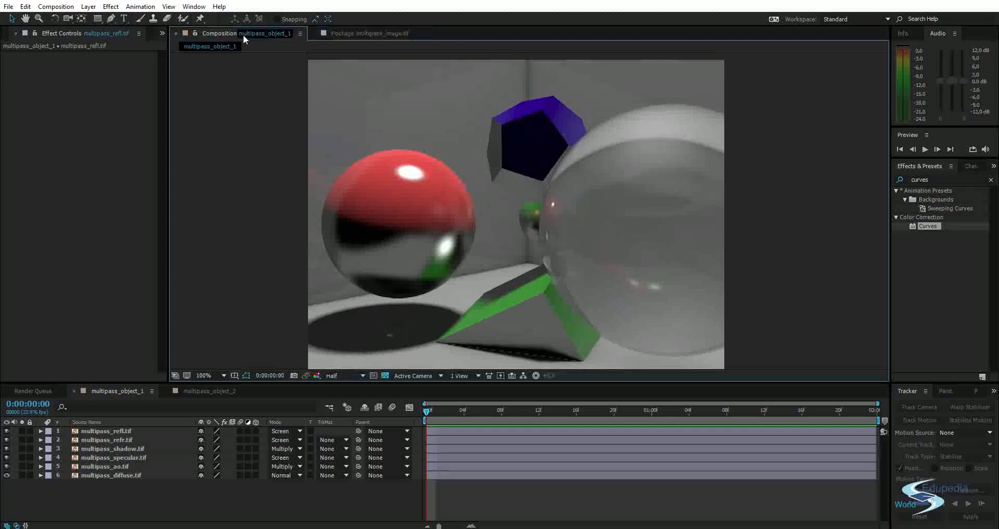
left_click_drag(299, 164, 332, 181)
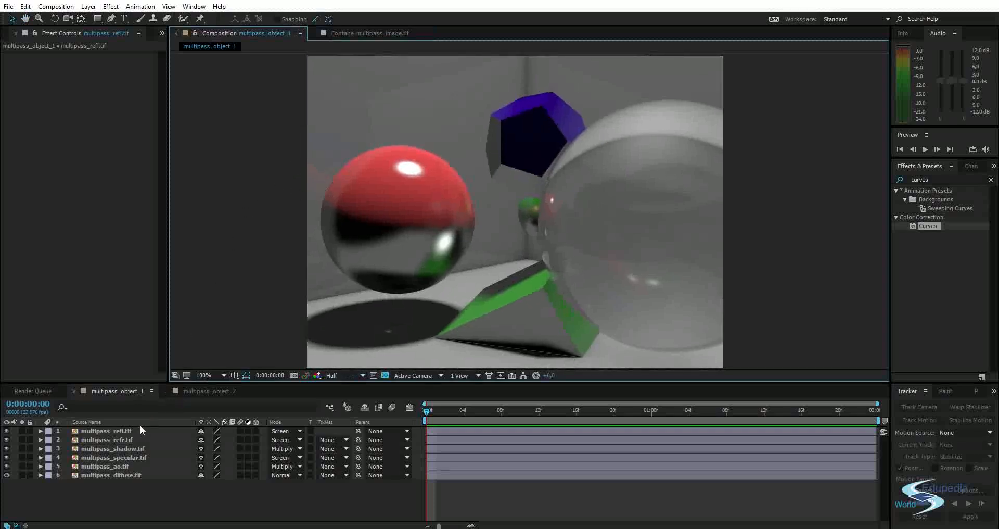
- Solo each pass of multipass_object_1 in turn, from multipass_diffuse.tif up to multipass_refl.tif, and restore the combined view after each
left_click(120, 475)
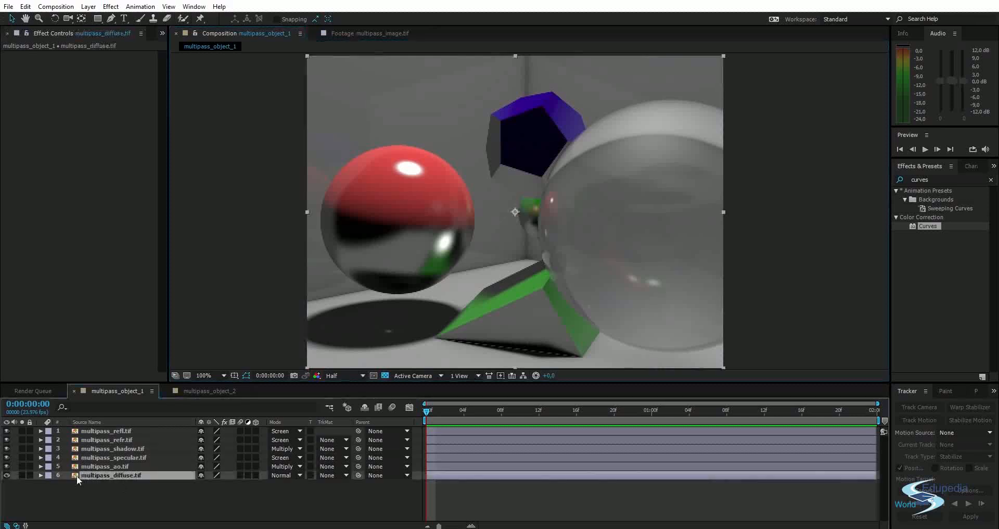
left_click(22, 475)
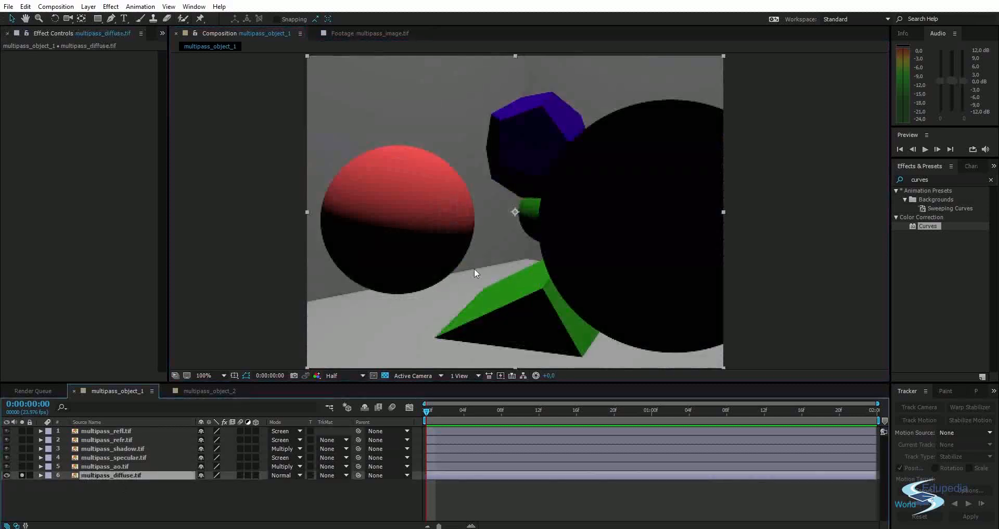
left_click(22, 475)
left_click(21, 466)
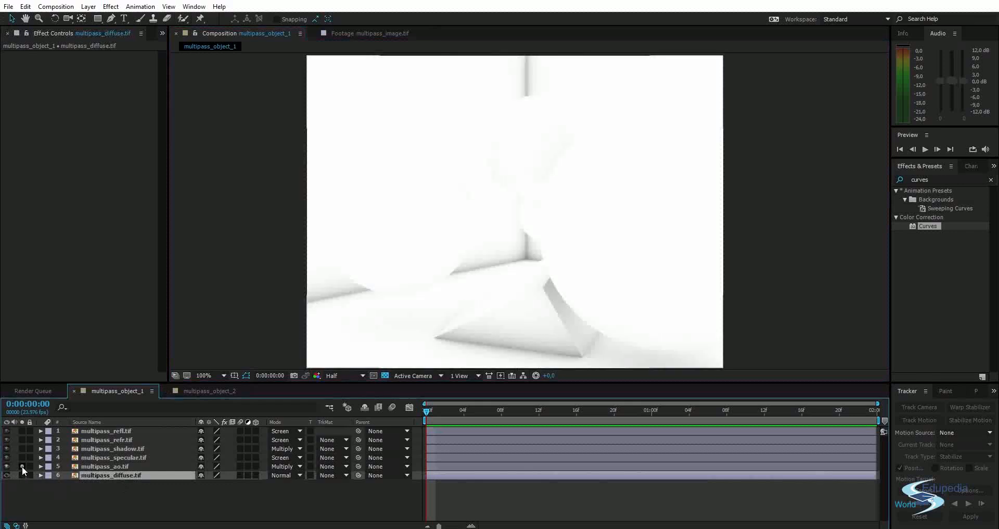
left_click(22, 466)
left_click(22, 458)
left_click(22, 457)
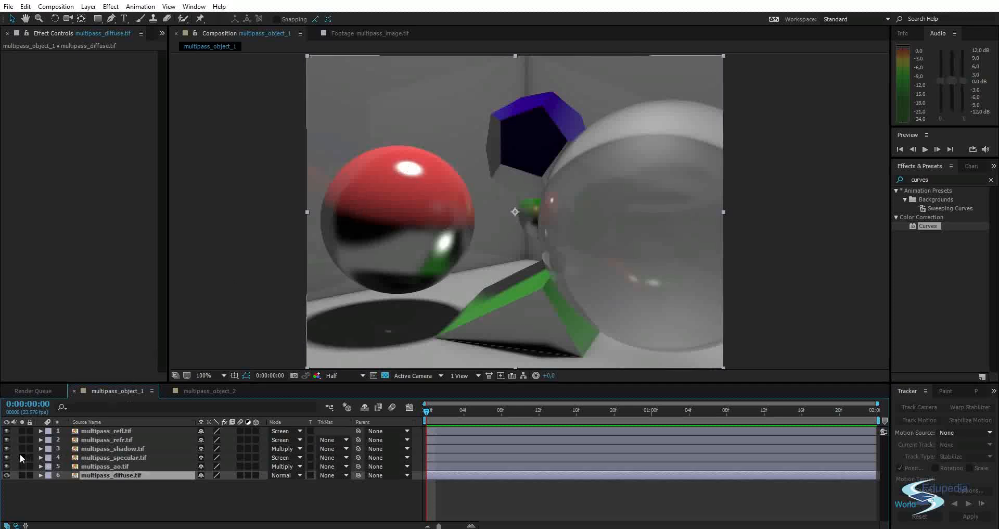
left_click(22, 449)
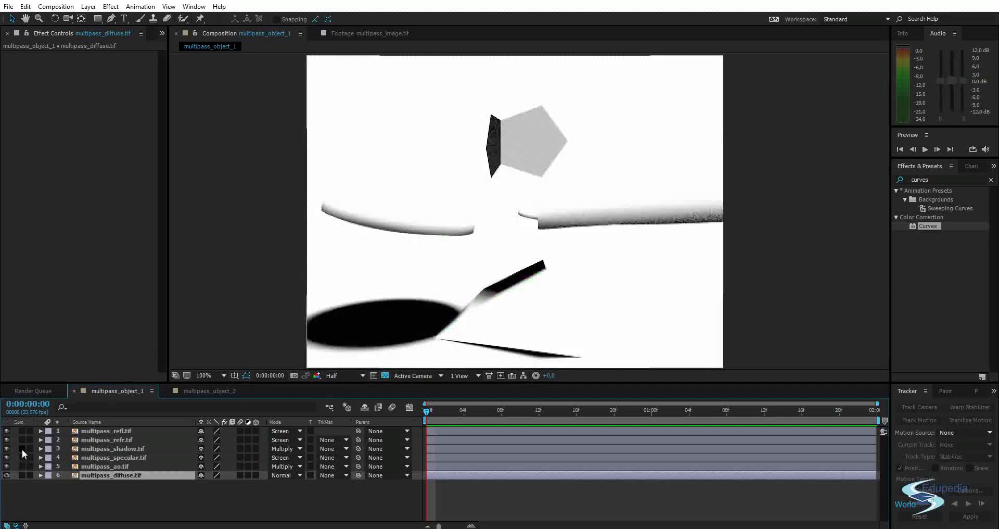
left_click(22, 449)
left_click(22, 440)
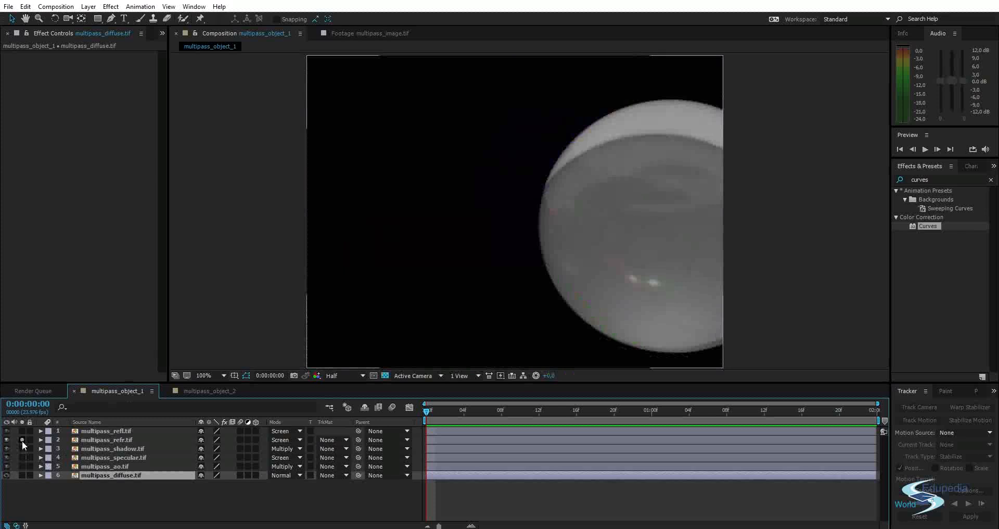
left_click(22, 441)
left_click(21, 431)
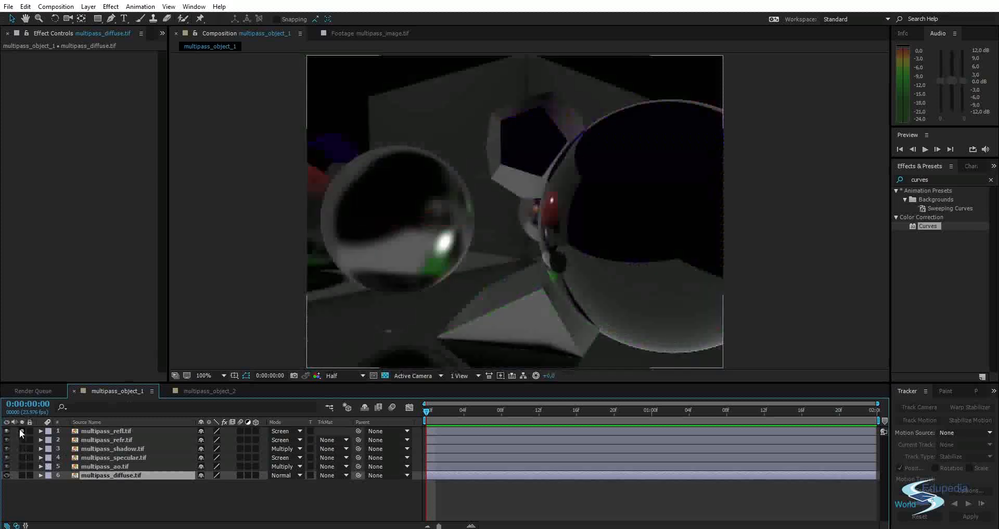
left_click(21, 431)
left_click(83, 484)
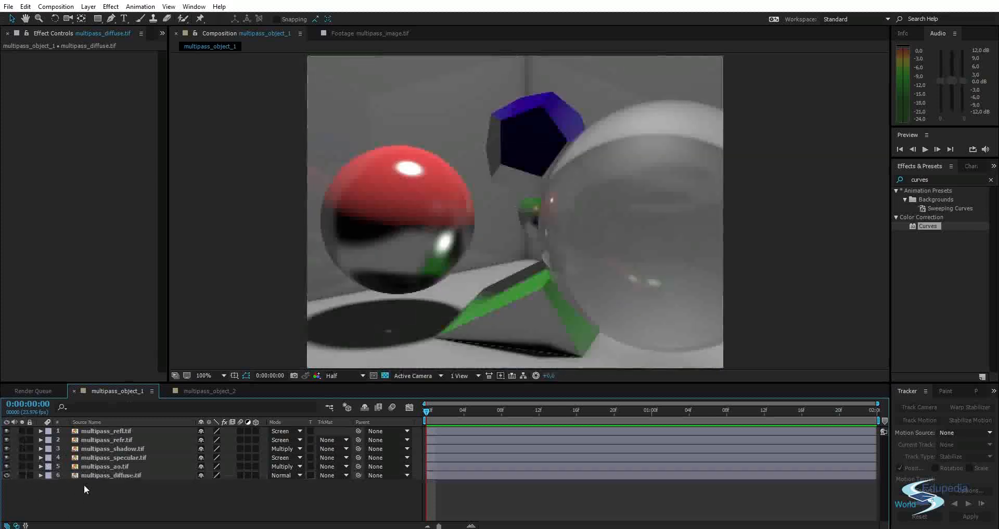
- Walk through the pass layers individually from multipass_diffuse.tif up to multipass_refl.tif, leaving no layer selected at the end
left_click(90, 473)
left_click(100, 466)
left_click(102, 458)
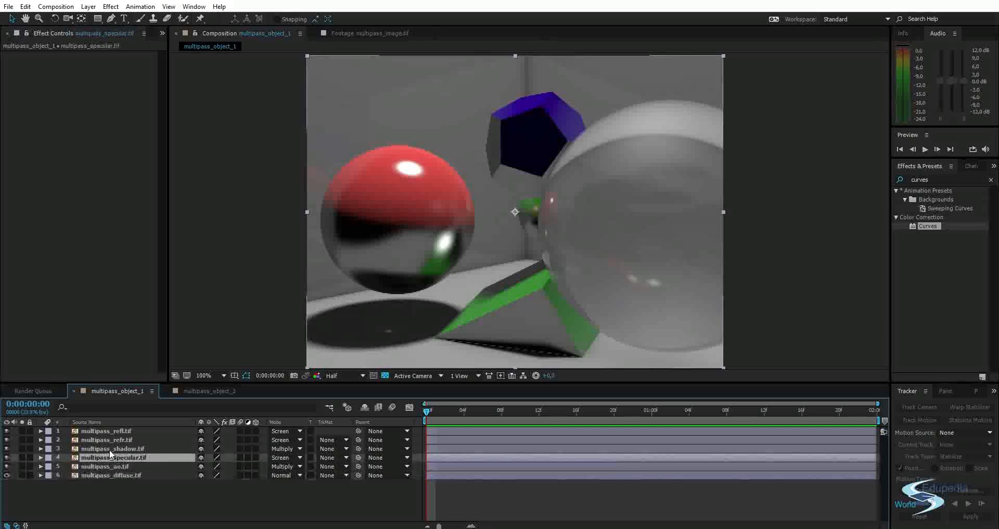
left_click(109, 449)
left_click(111, 440)
left_click(114, 431)
left_click(127, 501)
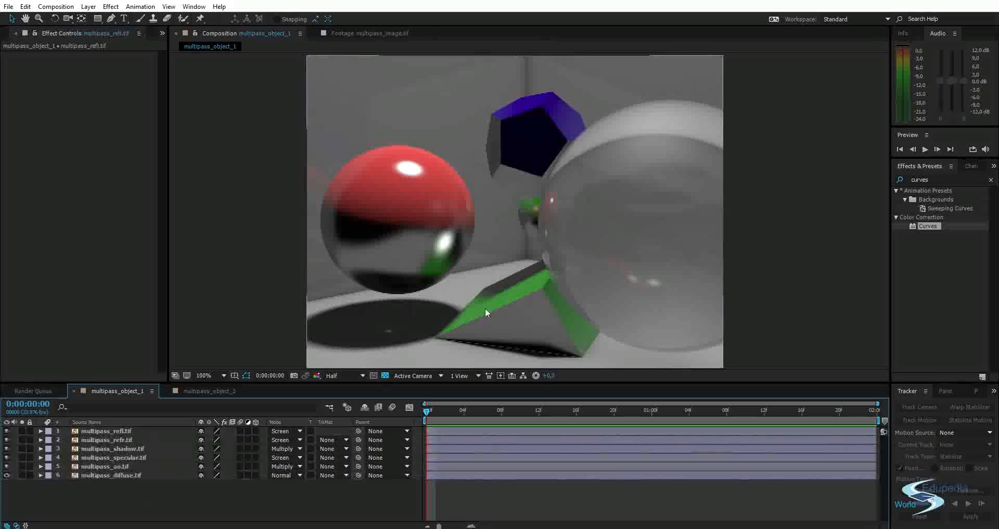
- Check the layered multipass_object_1 result against the multipass_image.tif footage and the multipass_object_2 composition
left_click(359, 33)
left_click(252, 34)
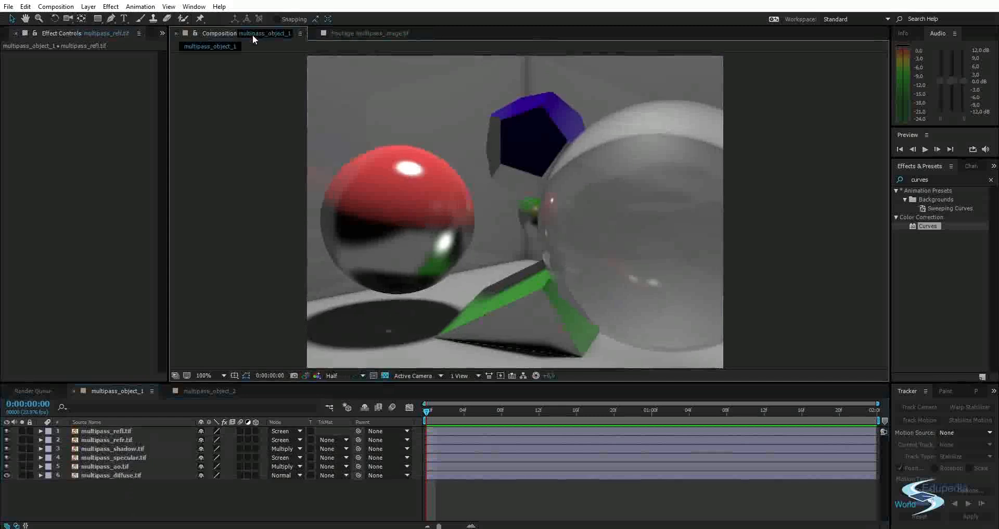
left_click(210, 391)
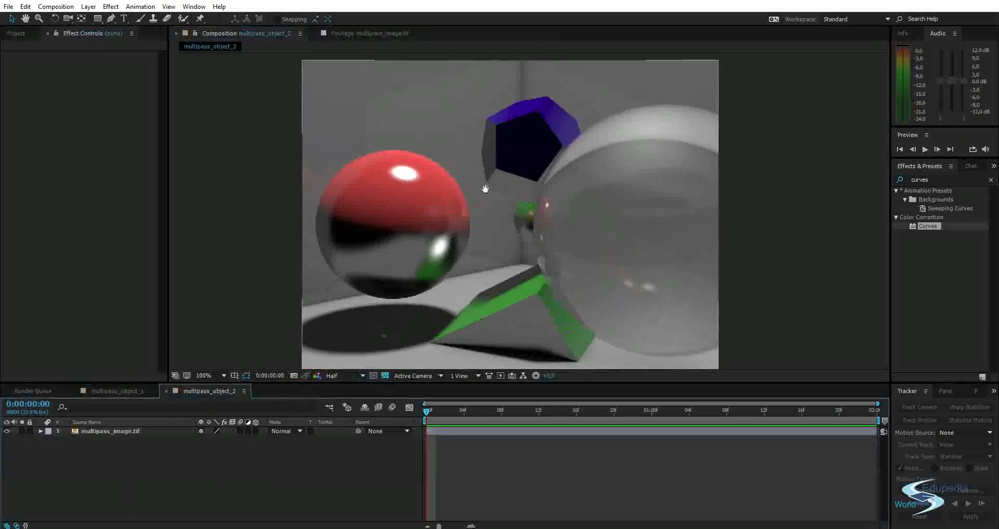
left_click_drag(485, 189, 487, 187)
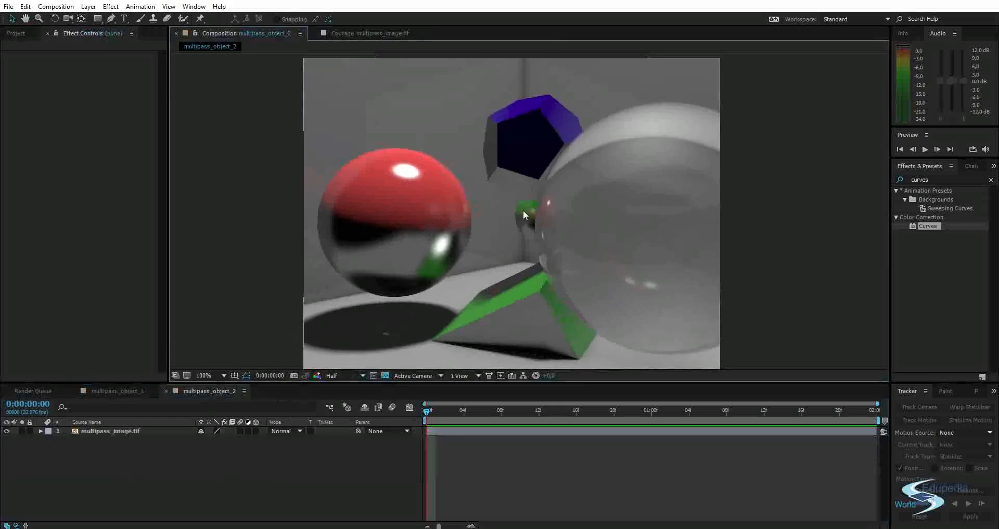
left_click(119, 390)
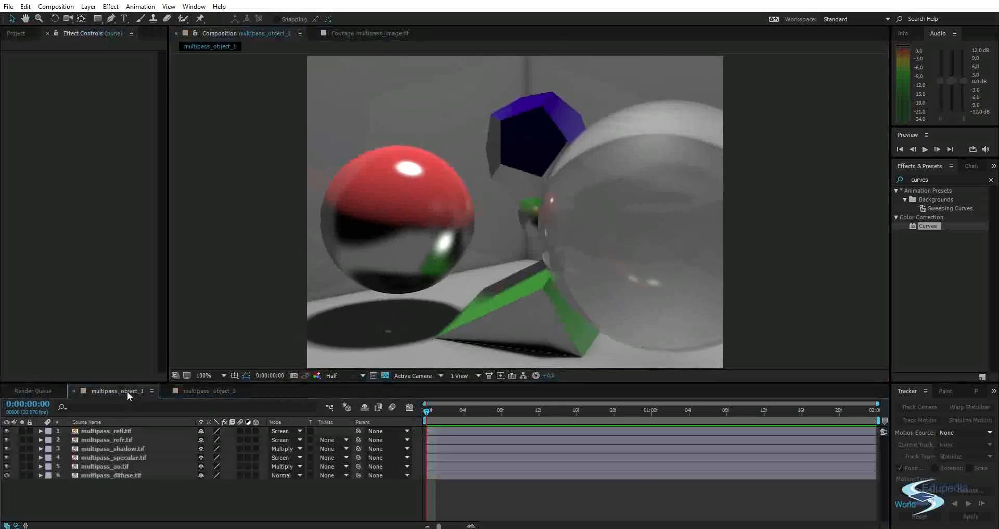
- Set the preview resolution to Full for both the multipass_object_1 and multipass_object_2 compositions
left_click(352, 376)
left_click(345, 402)
left_click(217, 393)
left_click(339, 376)
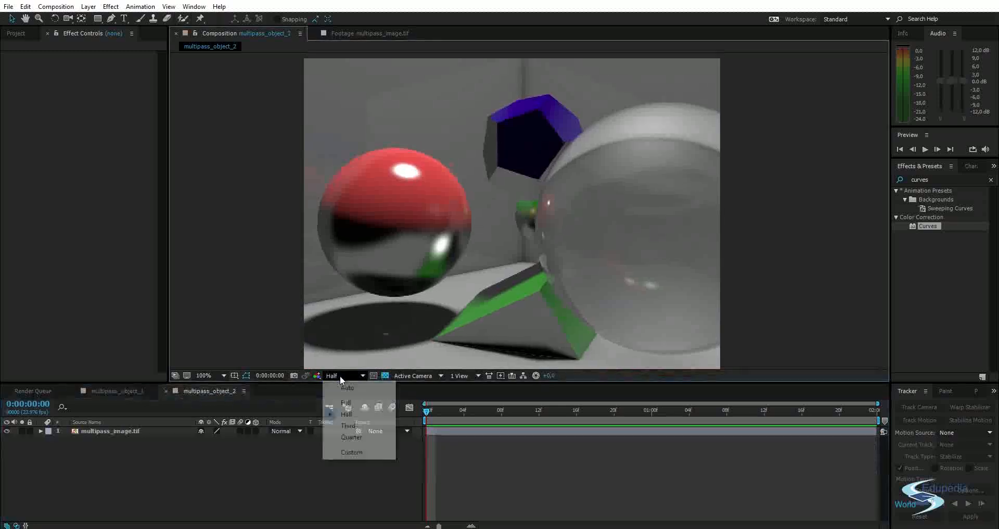
left_click(324, 399)
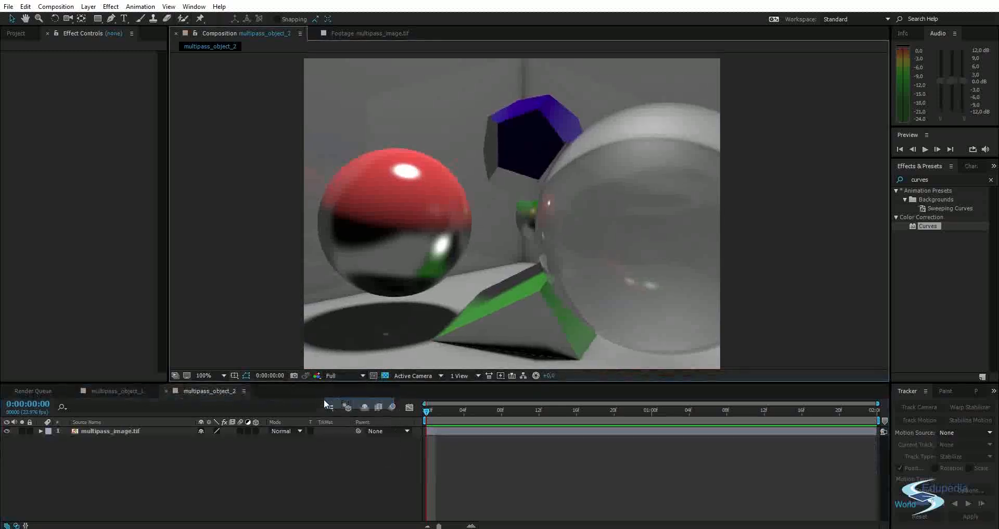
left_click(114, 389)
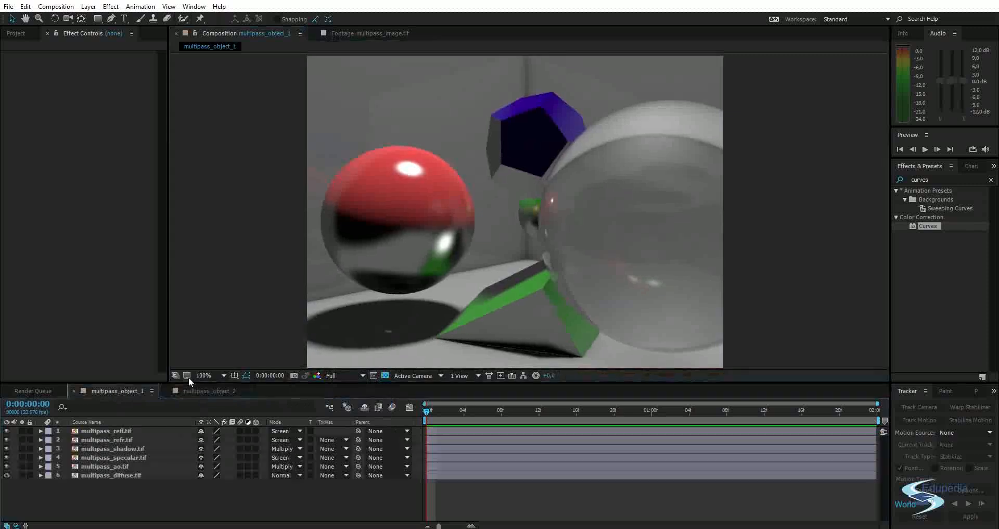
- Clear the curves search from the effects list and compare multipass_object_2 with multipass_object_1 at full resolution
left_click(454, 252)
left_click(991, 180)
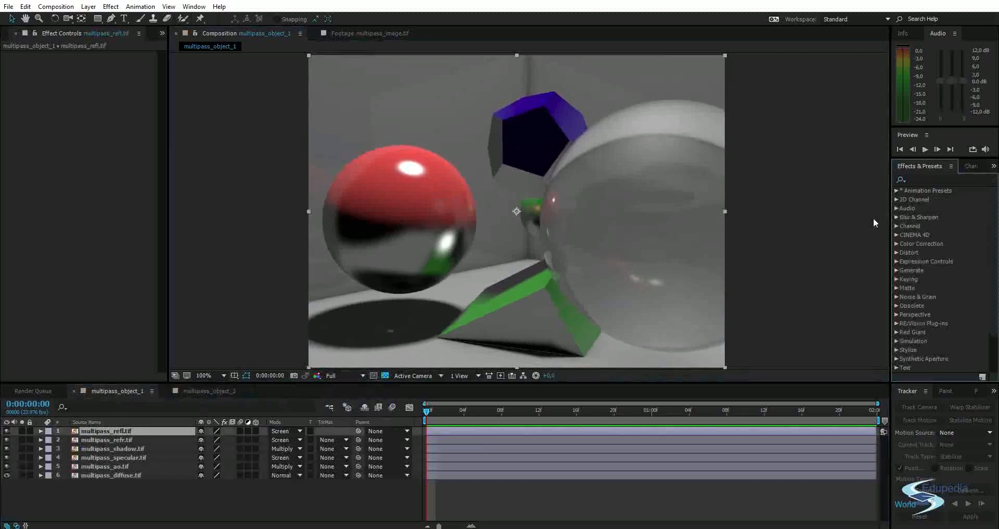
left_click(196, 391)
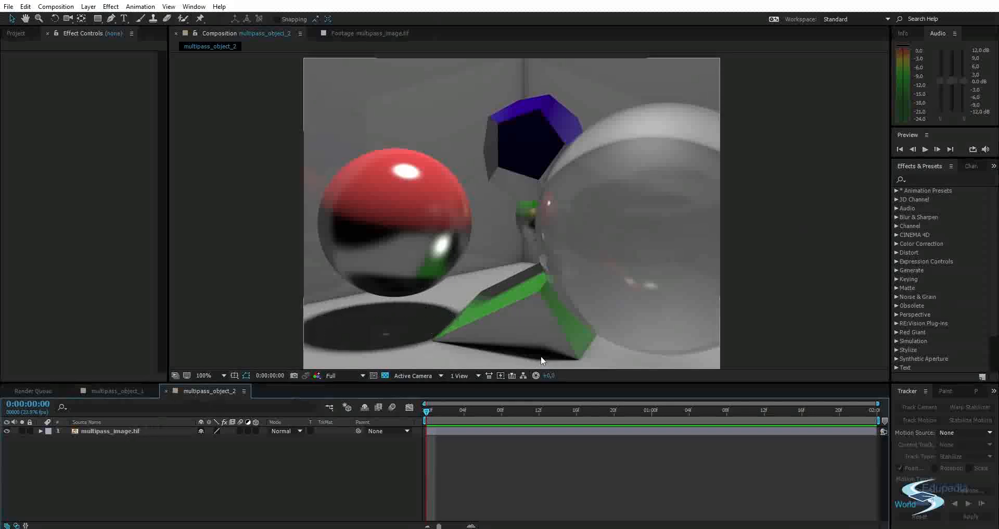
left_click(123, 391)
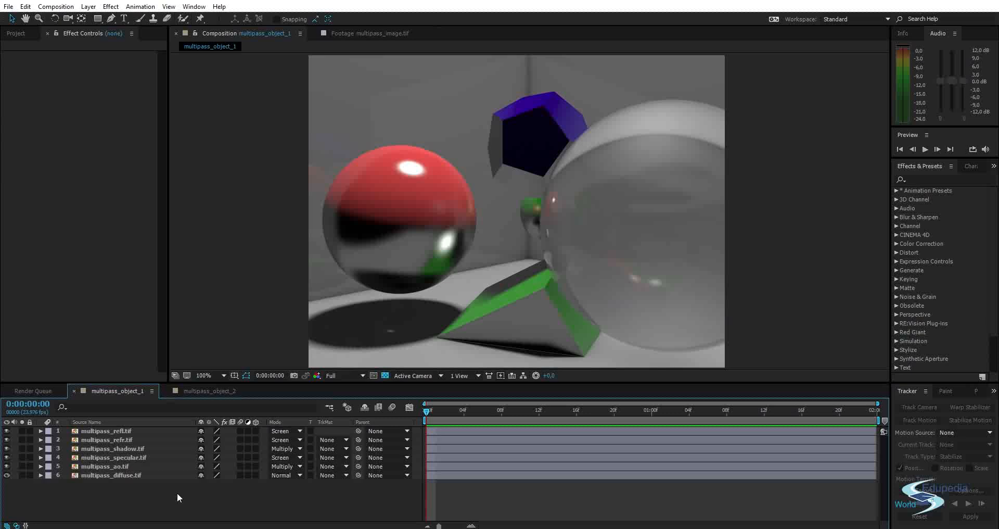
- Lighten the shadows by lowering the opacity of the multipass_shadow.tif layer to a little over half
left_click(127, 431)
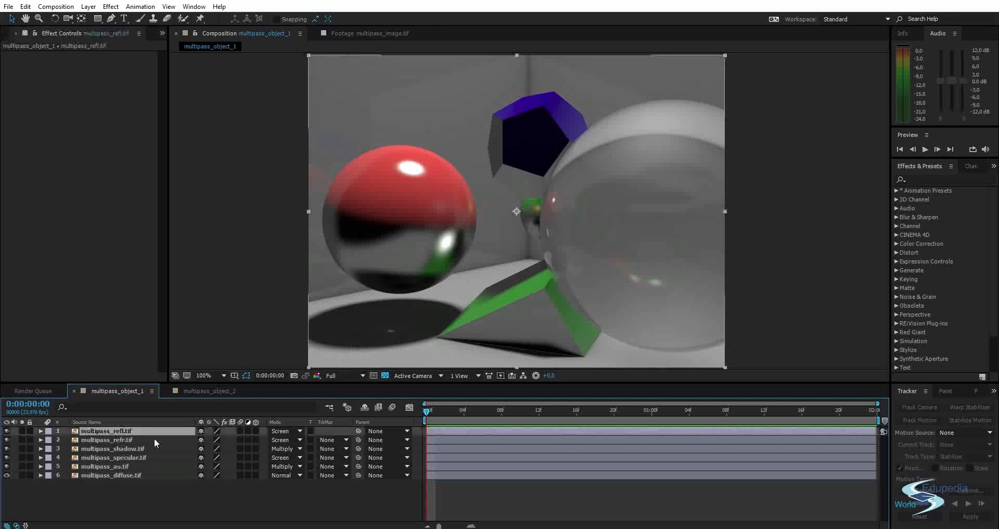
left_click(130, 448)
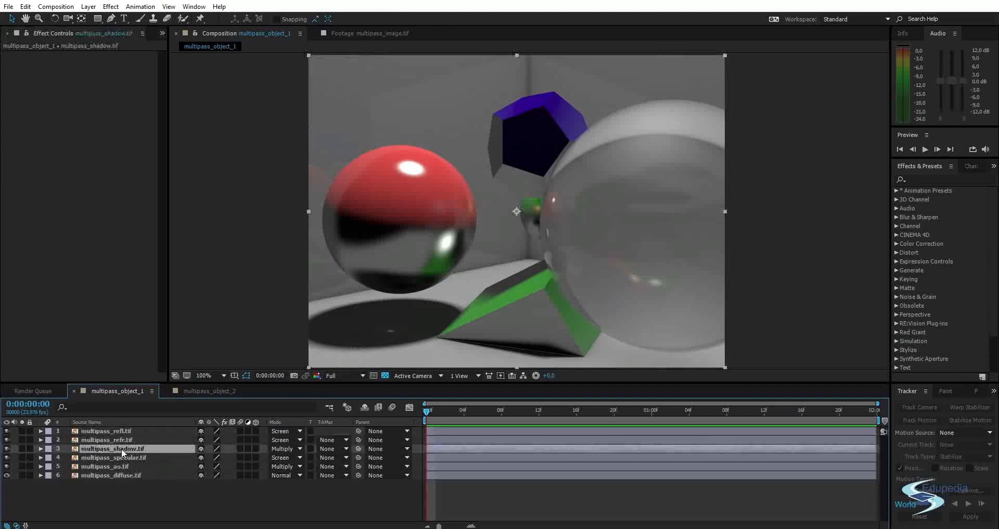
key("t")
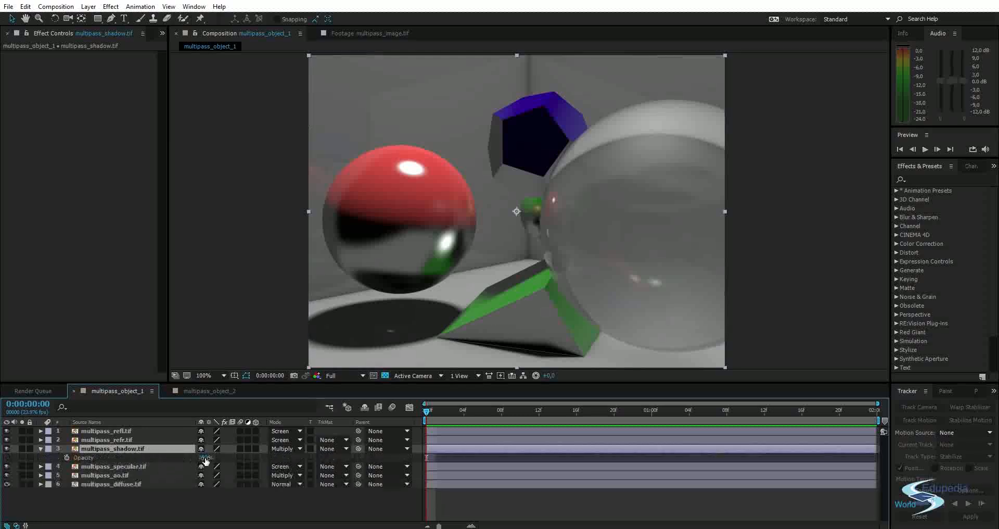
left_click_drag(206, 460, 144, 450)
left_click_drag(199, 448, 280, 435)
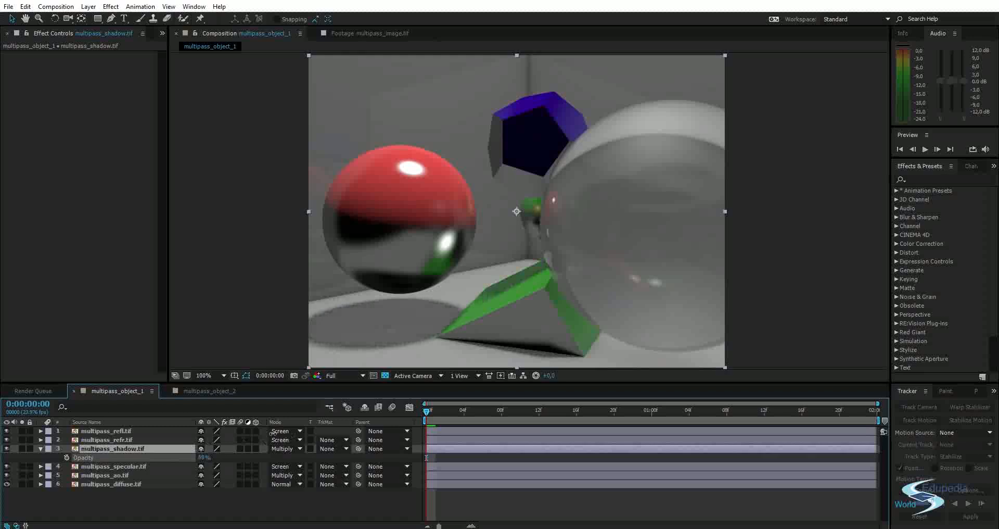
- Reduce the opacity of the multipass_specular.tif layer to about 49% and collapse the shadow and specular layer properties
left_click(129, 466)
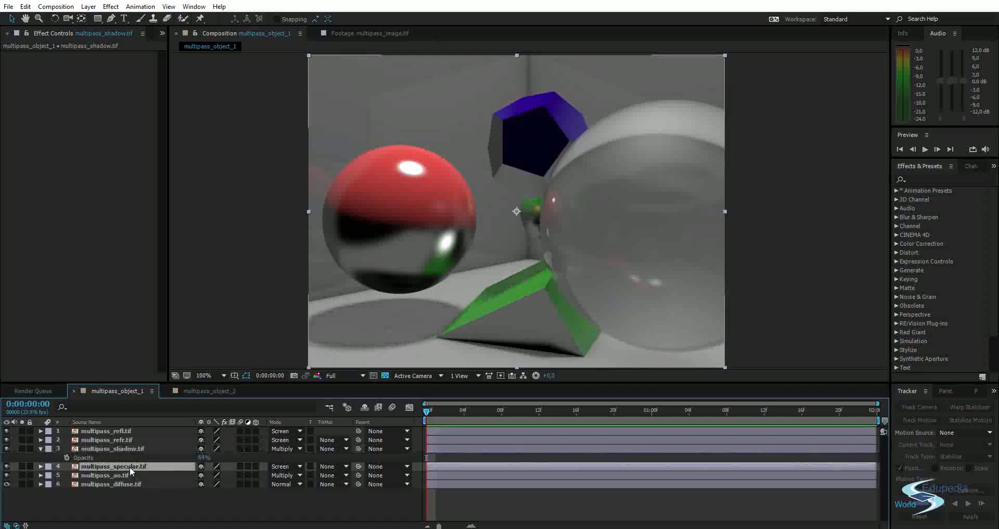
left_click(40, 449)
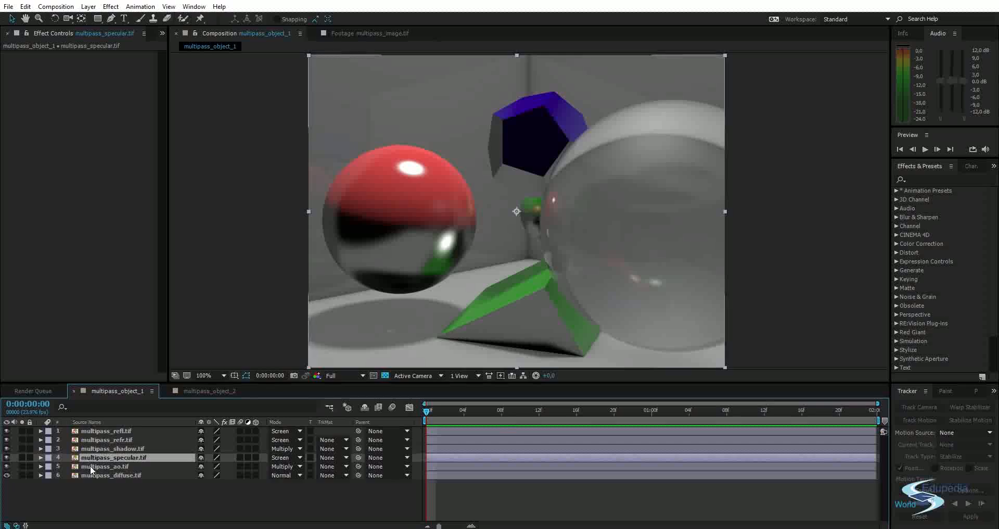
key("t")
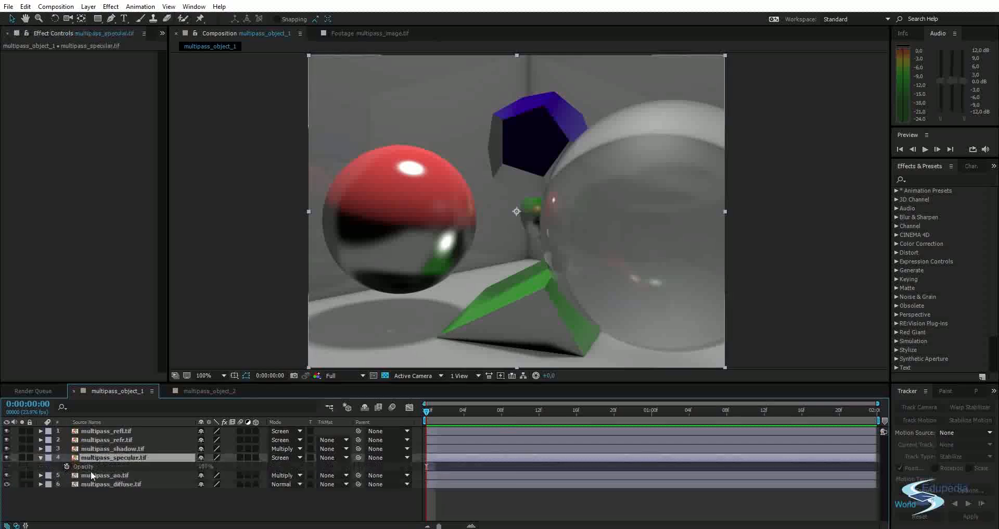
left_click_drag(202, 466, 163, 463)
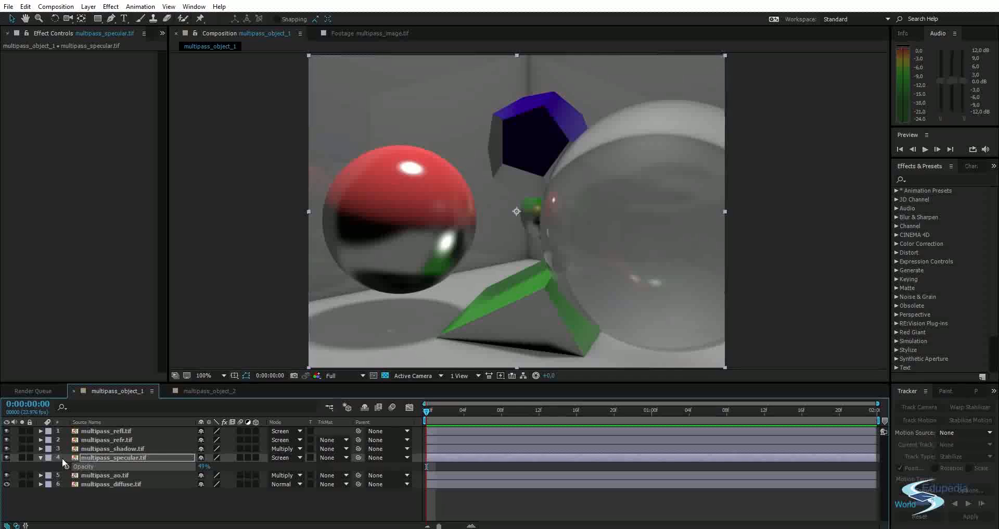
left_click(41, 456)
- Weaken the reflections by setting the opacity of the multipass_refl.tif layer to 24%, and deselect the layer
left_click(107, 430)
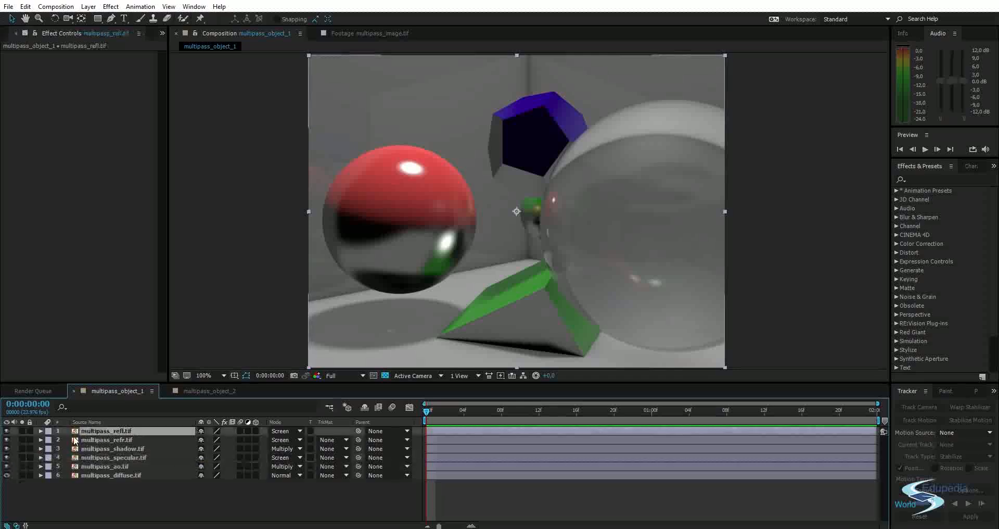
key("t")
left_click_drag(205, 439, 111, 445)
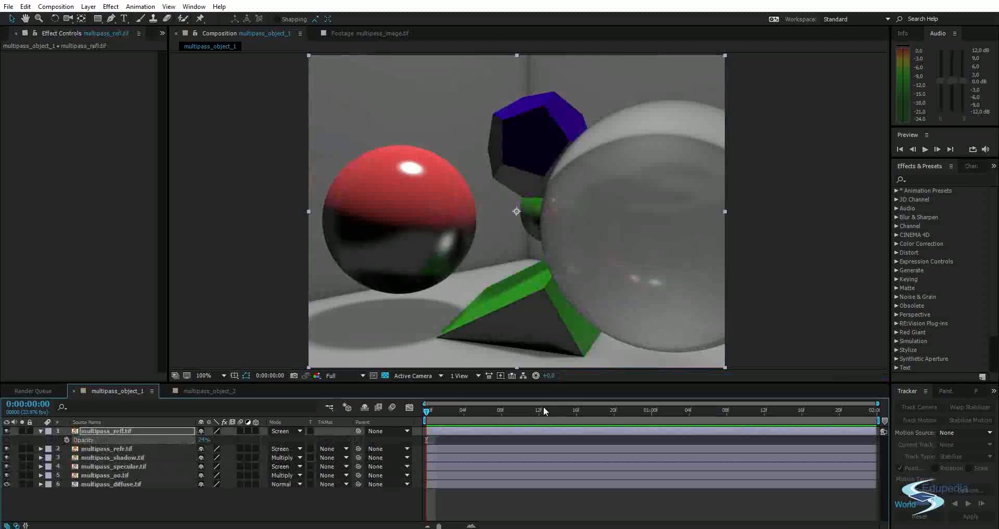
left_click(773, 264)
left_click_drag(610, 253, 615, 250)
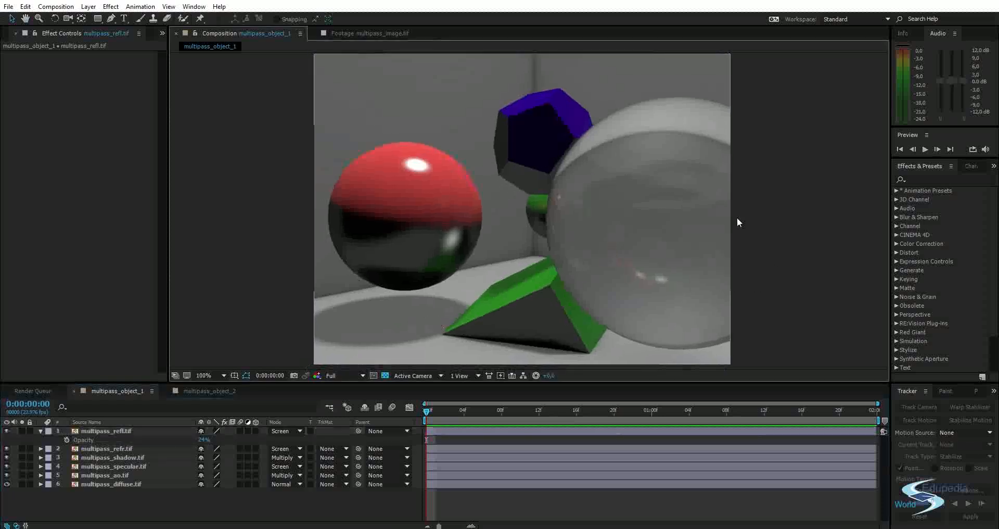
- Find the Hue/Saturation effect by searching for "hue" and apply it to the multipass_diffuse.tif layer
left_click(928, 176)
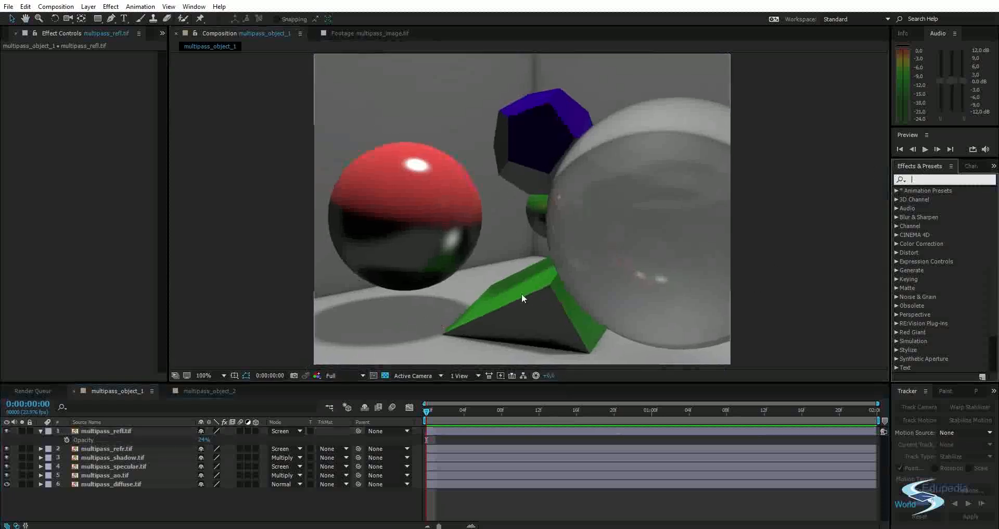
left_click(126, 467)
left_click(126, 474)
left_click(127, 484)
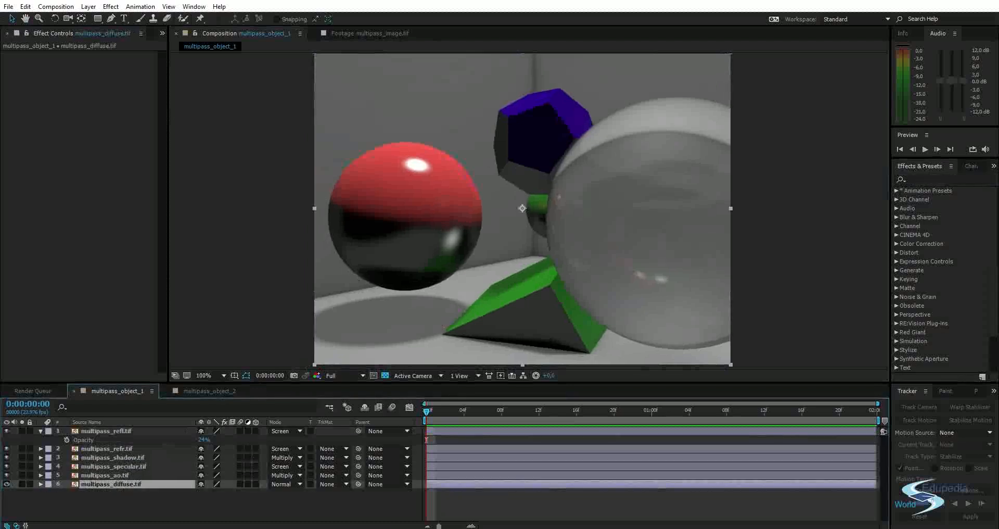
left_click(927, 180)
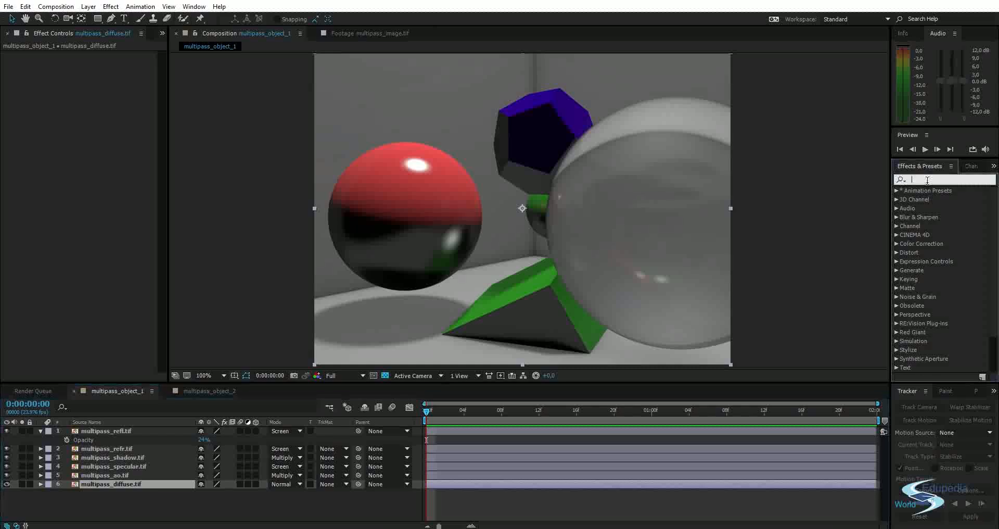
type("hue")
left_click_drag(940, 235, 134, 481)
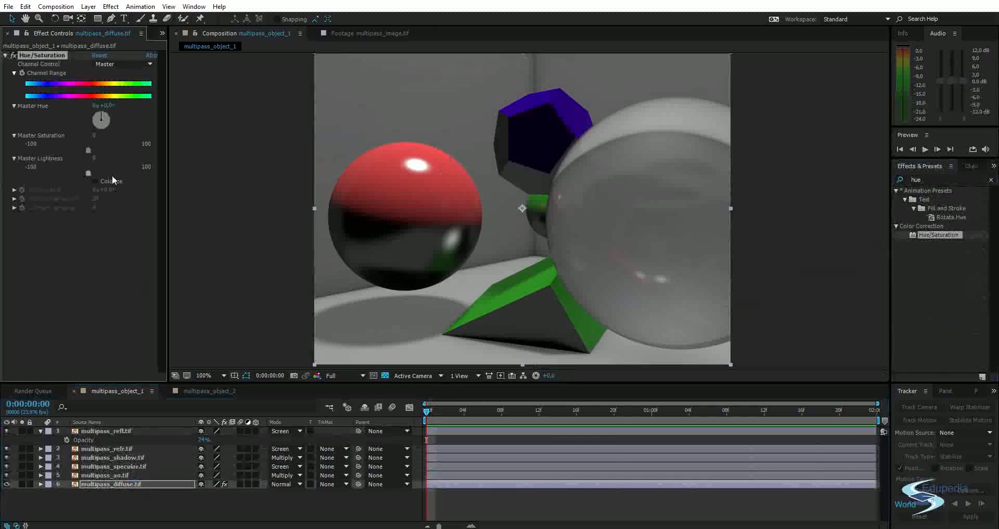
left_click(152, 190)
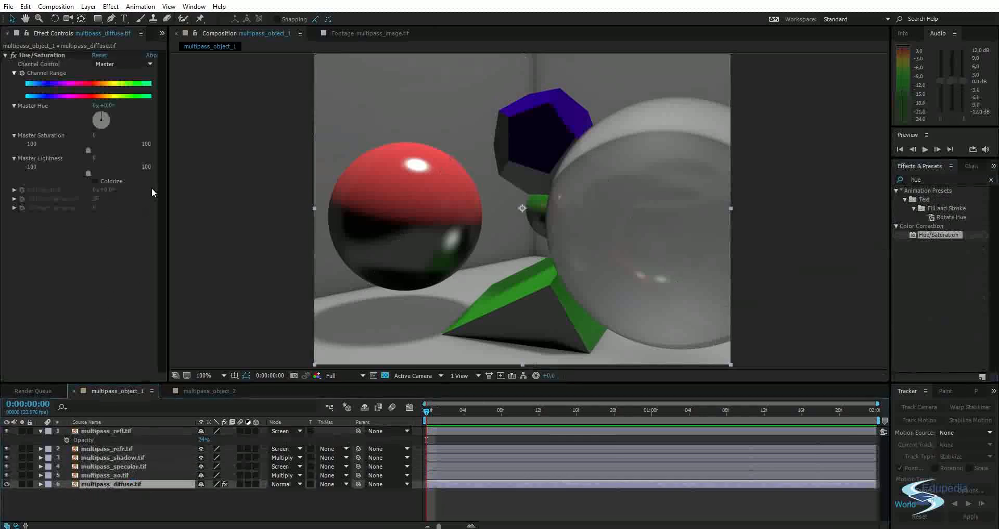
- Try a Master Hue of 1x+115° and, with multipass_diffuse.tif soloed, about 2x+44°, and turn the solo off again
left_click_drag(105, 106, 346, 113)
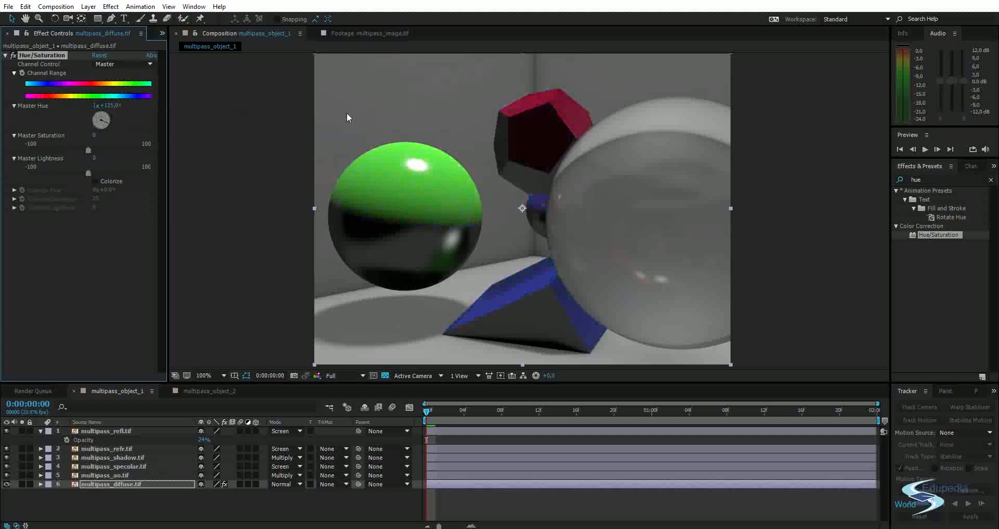
left_click(22, 484)
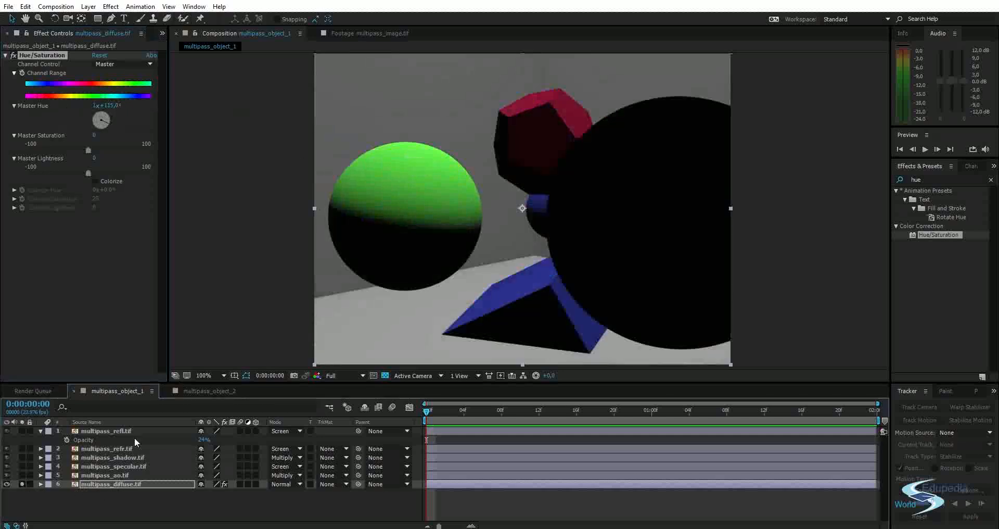
left_click_drag(113, 109, 257, 124)
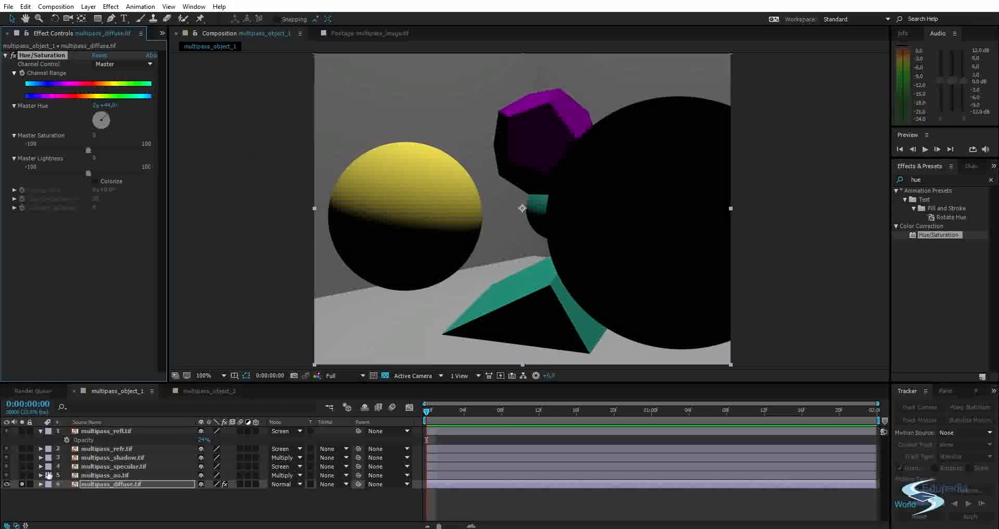
left_click(22, 484)
left_click(256, 123)
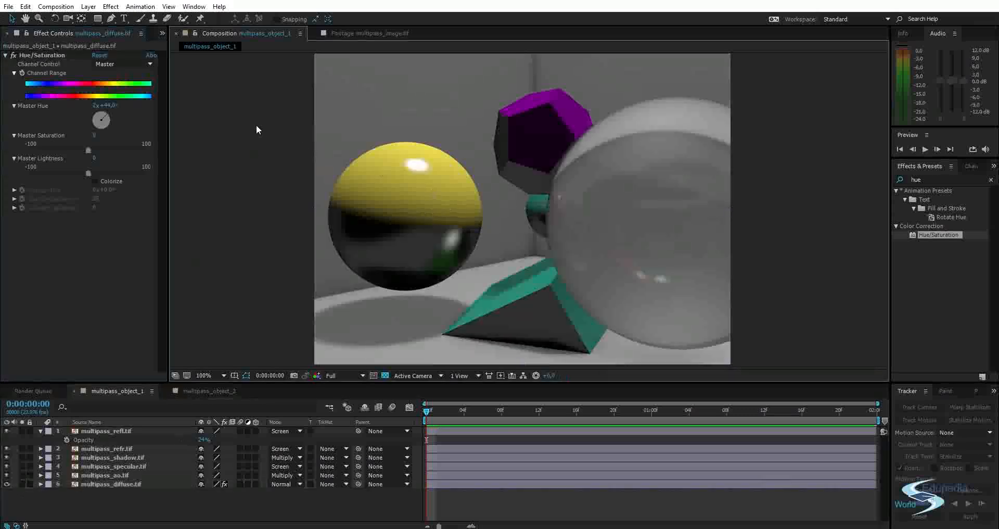
- Recolor the objects by setting the diffuse layer's Master Hue to about 2x+196°, and deselect the effect
left_click(45, 287)
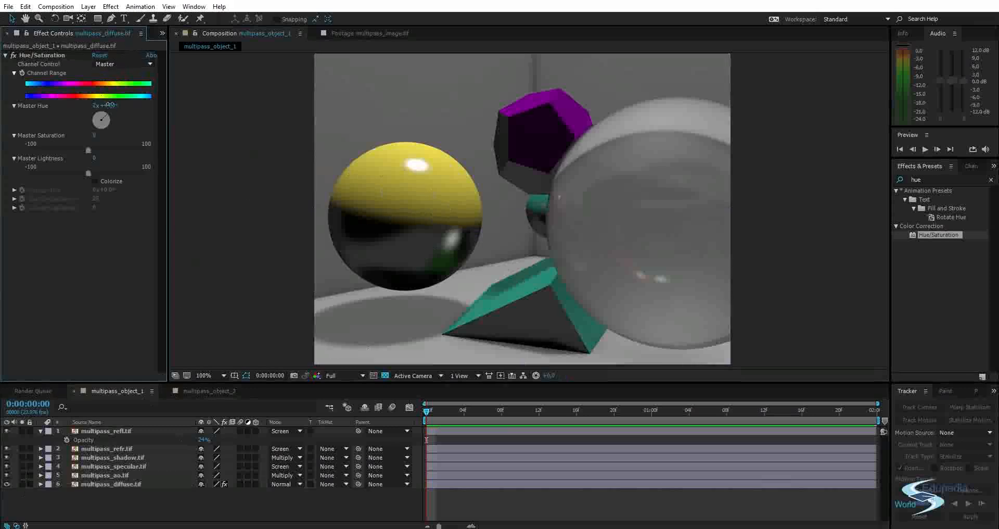
left_click_drag(109, 105, 195, 109)
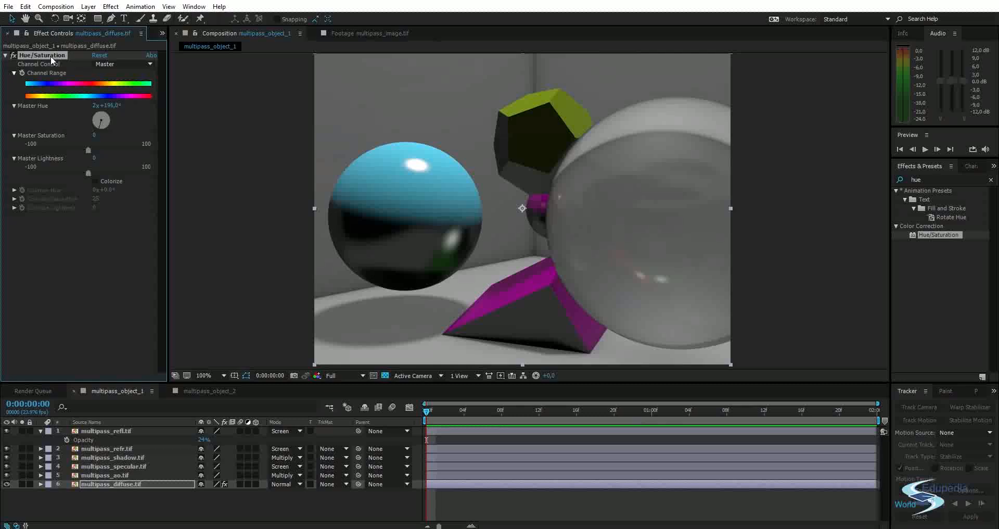
left_click(217, 199)
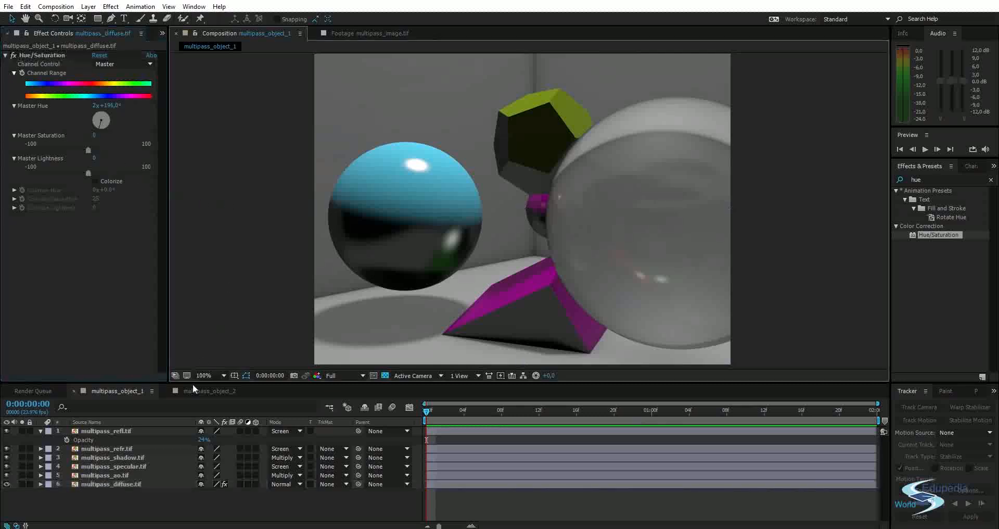
- Collapse the multipass_refl.tif layer properties and compare the multipass_object_2 composition with multipass_object_1
left_click(42, 432)
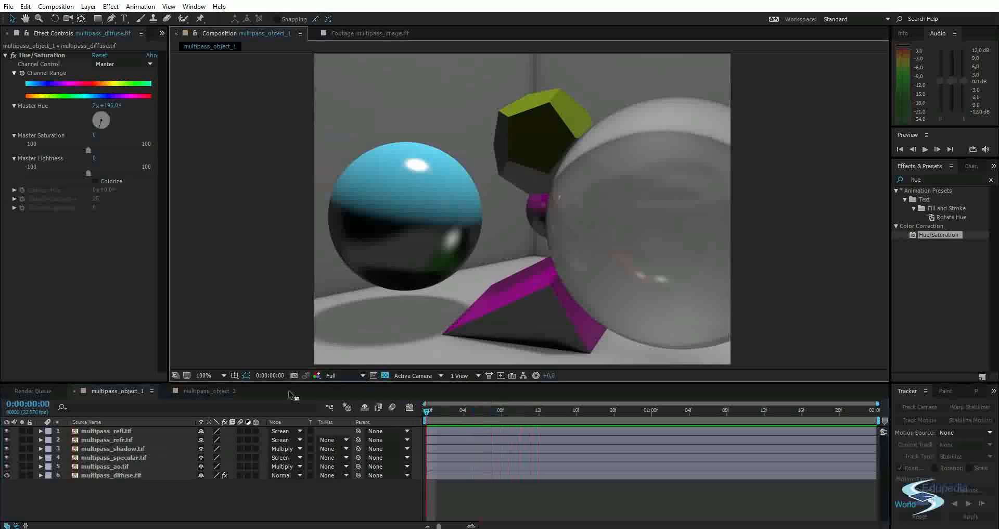
left_click(199, 390)
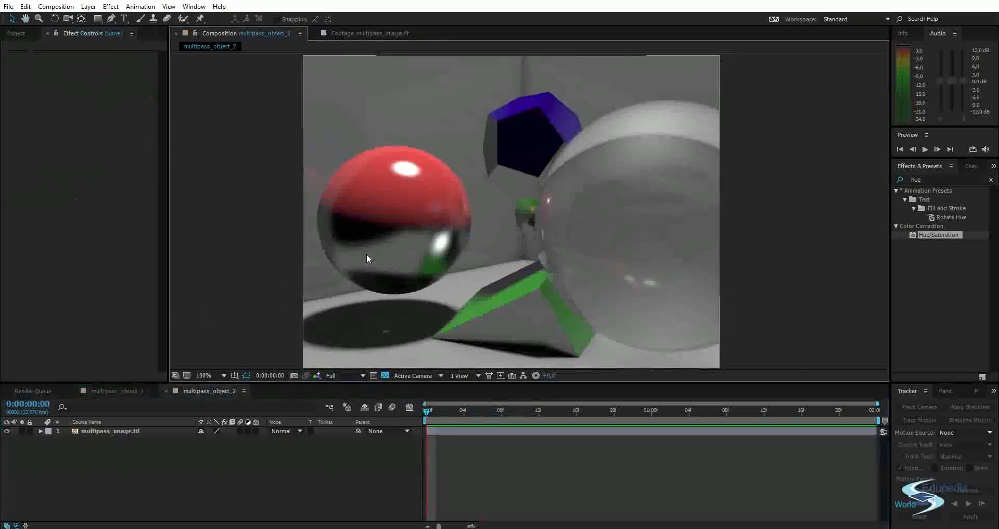
left_click(126, 390)
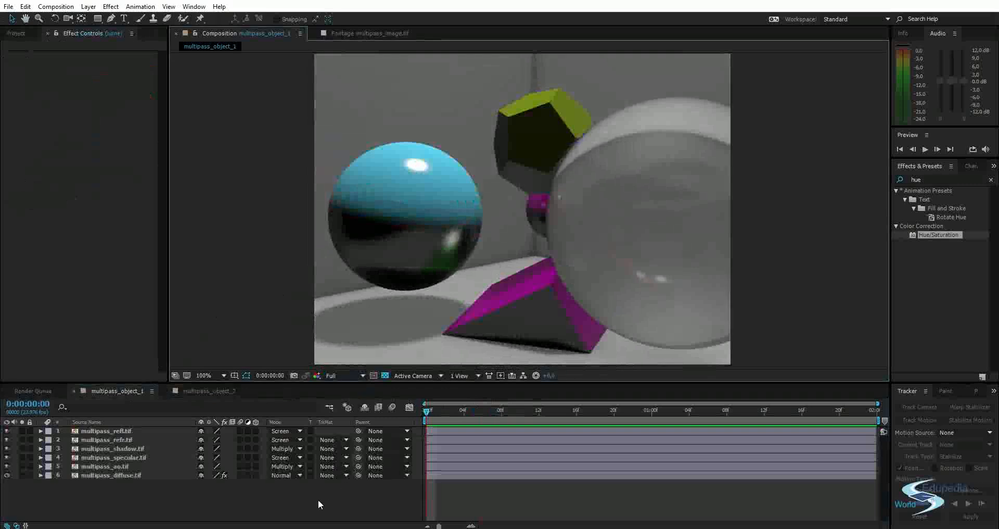